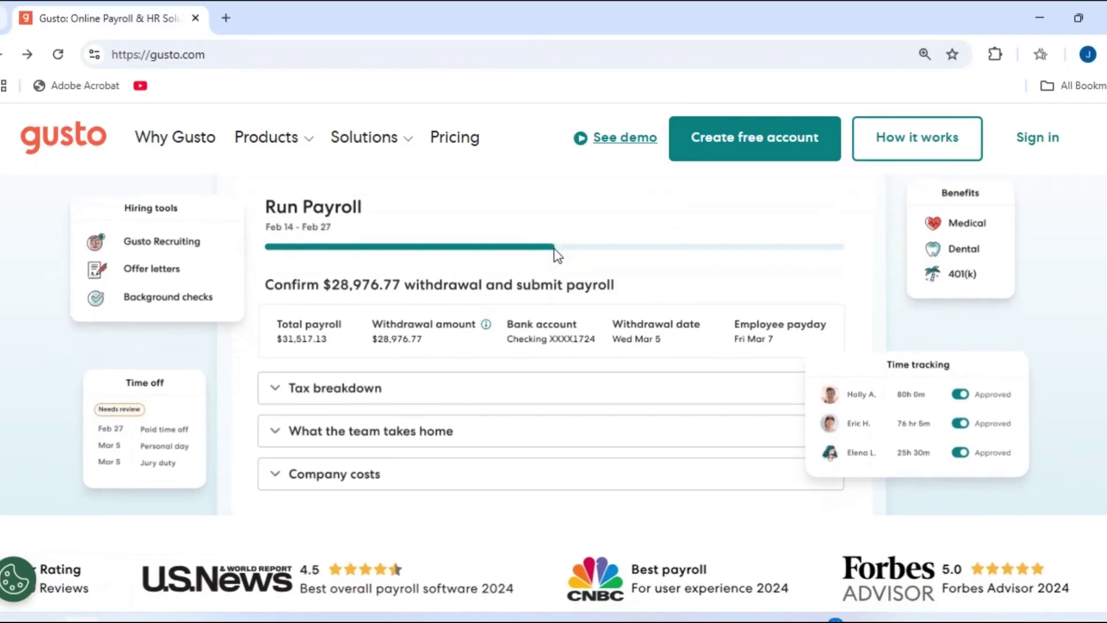
# - Look over the homepage's payroll preview, software ratings and the start of the payroll feature section
pyautogui.scroll(-1, 557, 254)
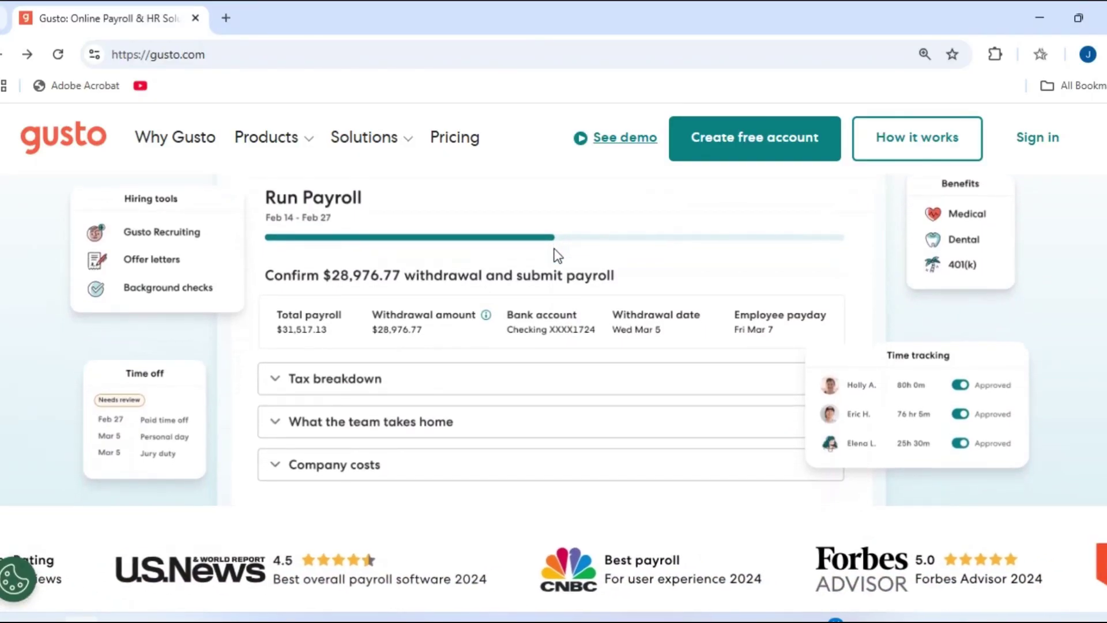
pyautogui.scroll(-2, 557, 254)
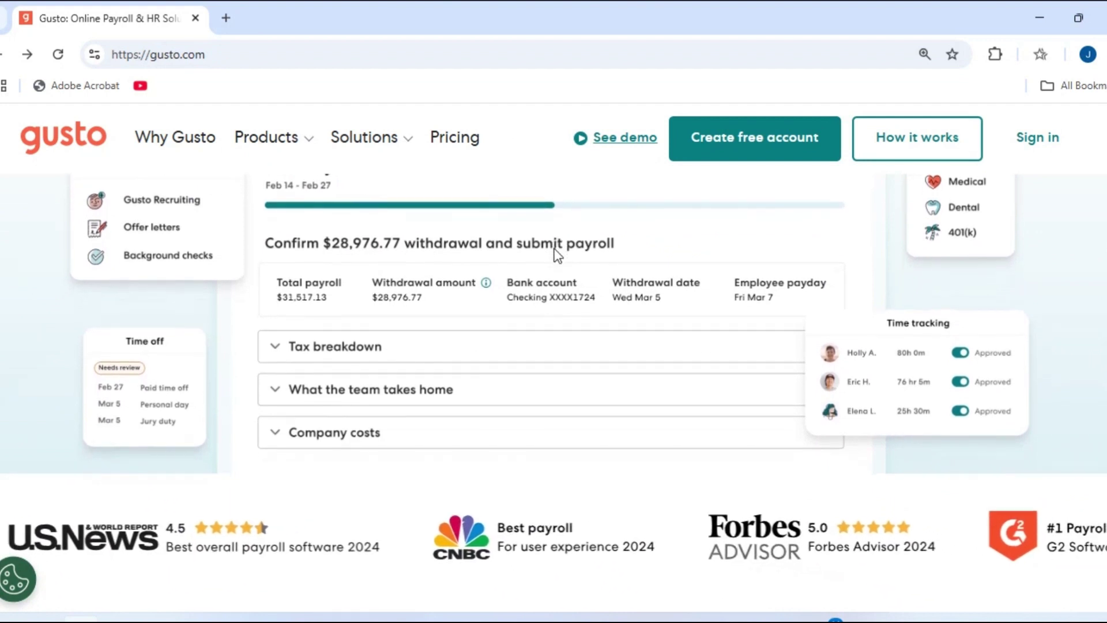
pyautogui.scroll(-2, 557, 254)
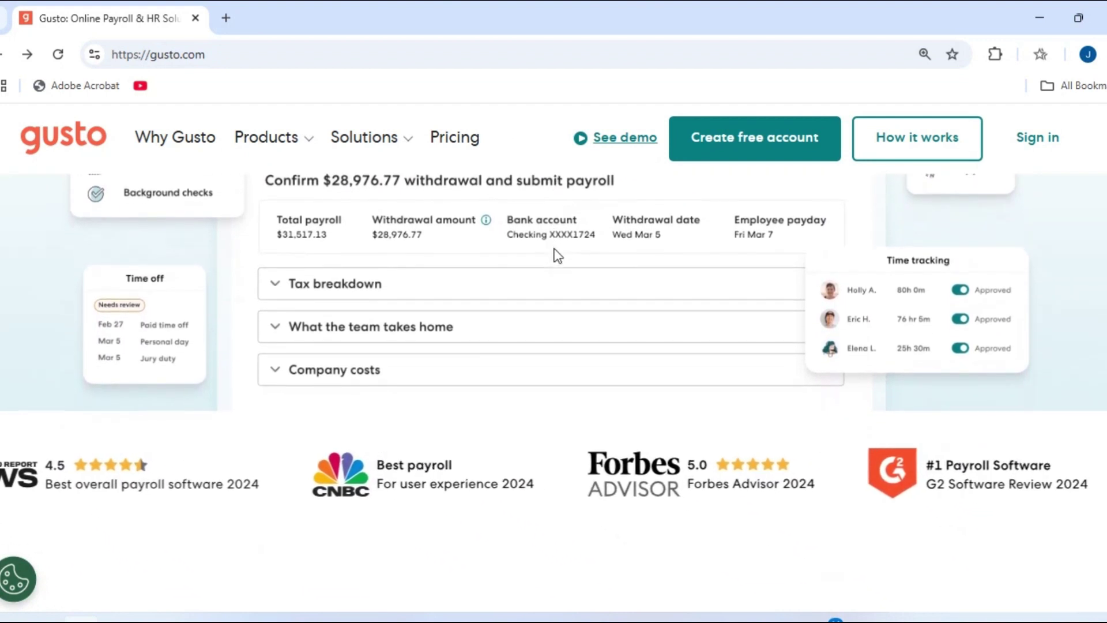
pyautogui.scroll(-2, 557, 254)
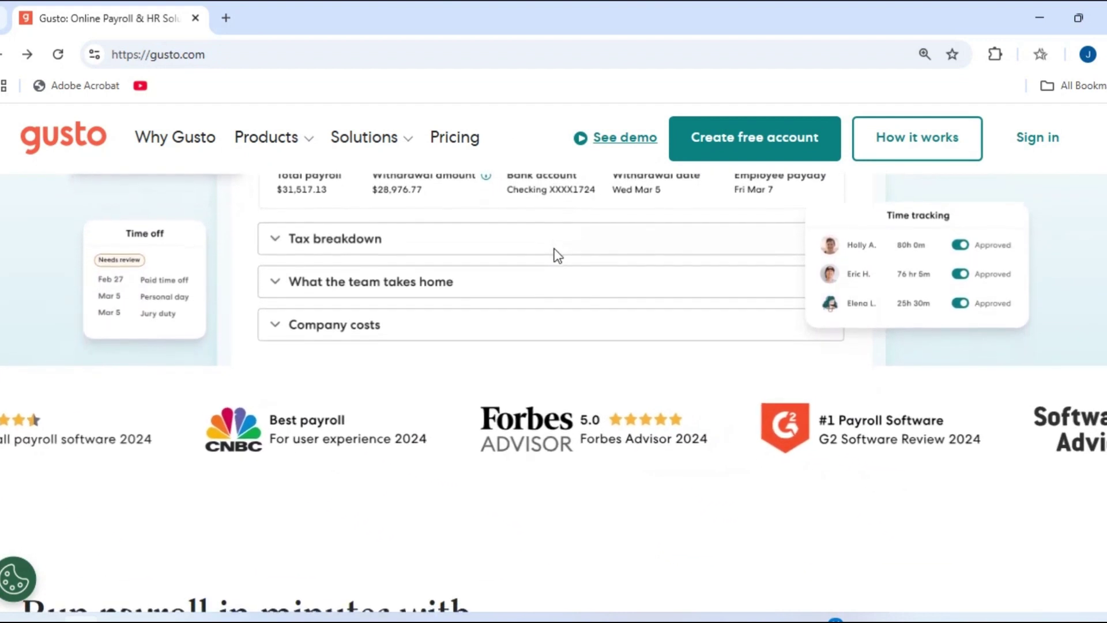
pyautogui.scroll(-2, 557, 255)
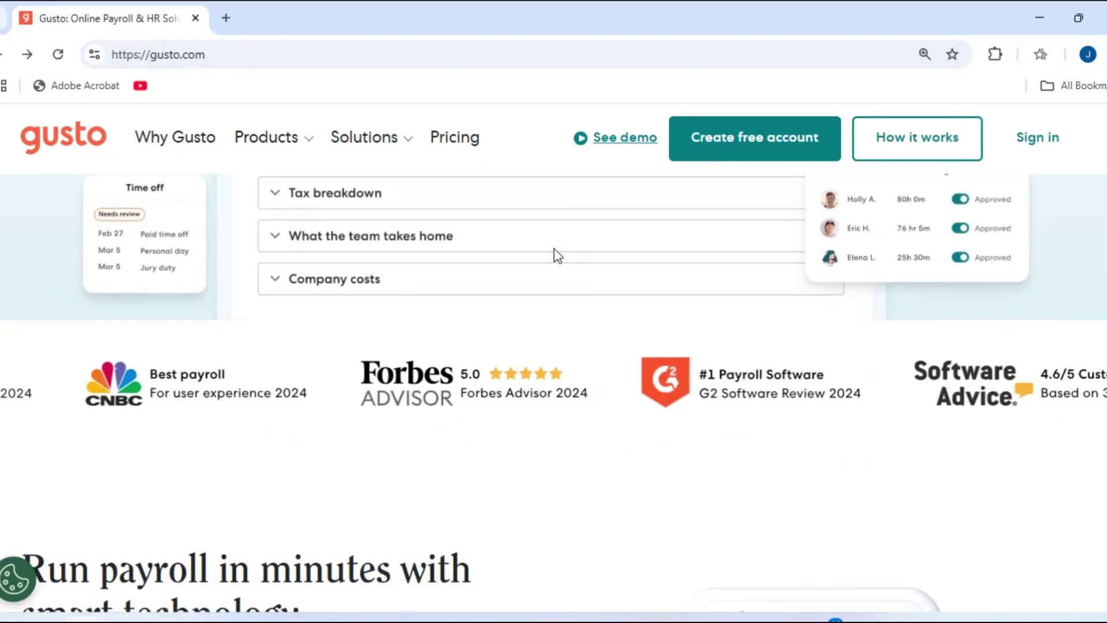
pyautogui.scroll(-2, 557, 256)
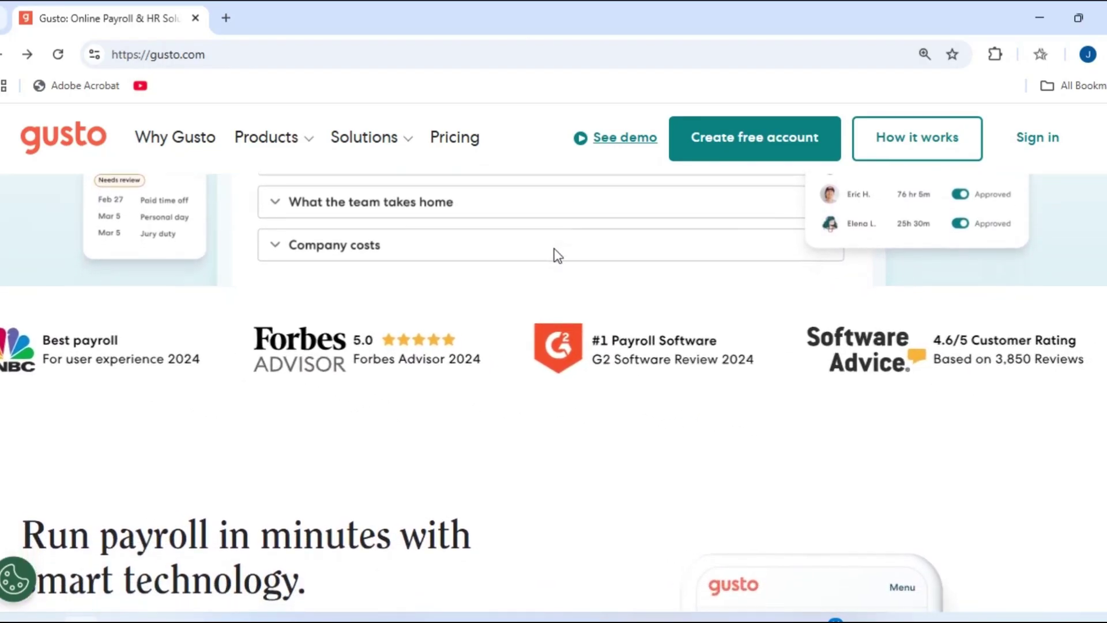
pyautogui.scroll(-2, 557, 255)
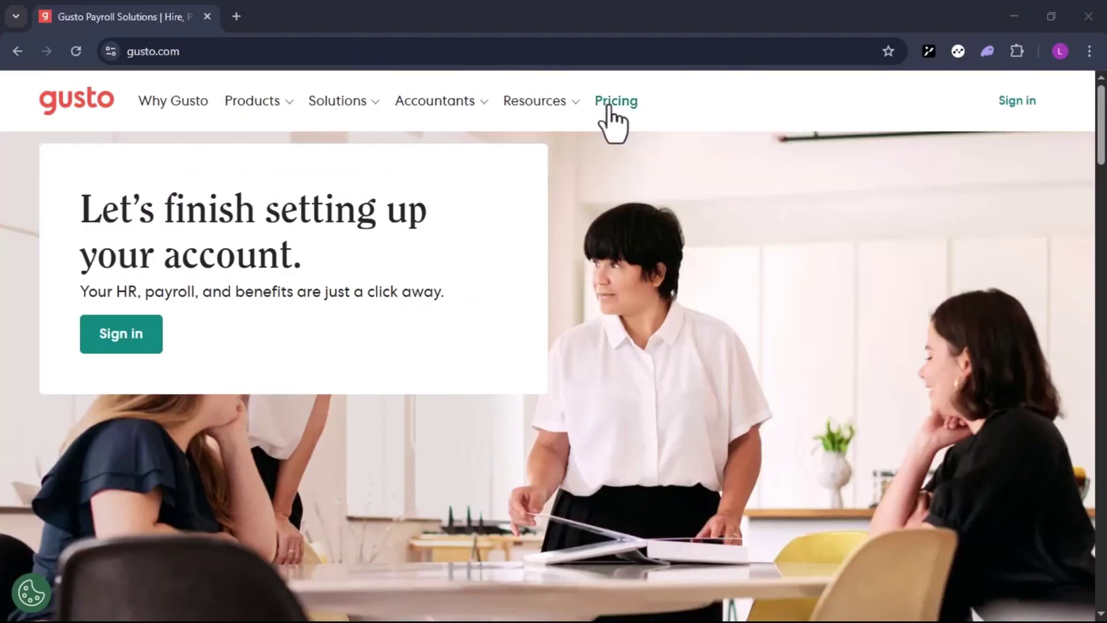
# - Open Gusto's pricing page and skim the available plans down to the Contractor Only offer
pyautogui.click(612, 104)
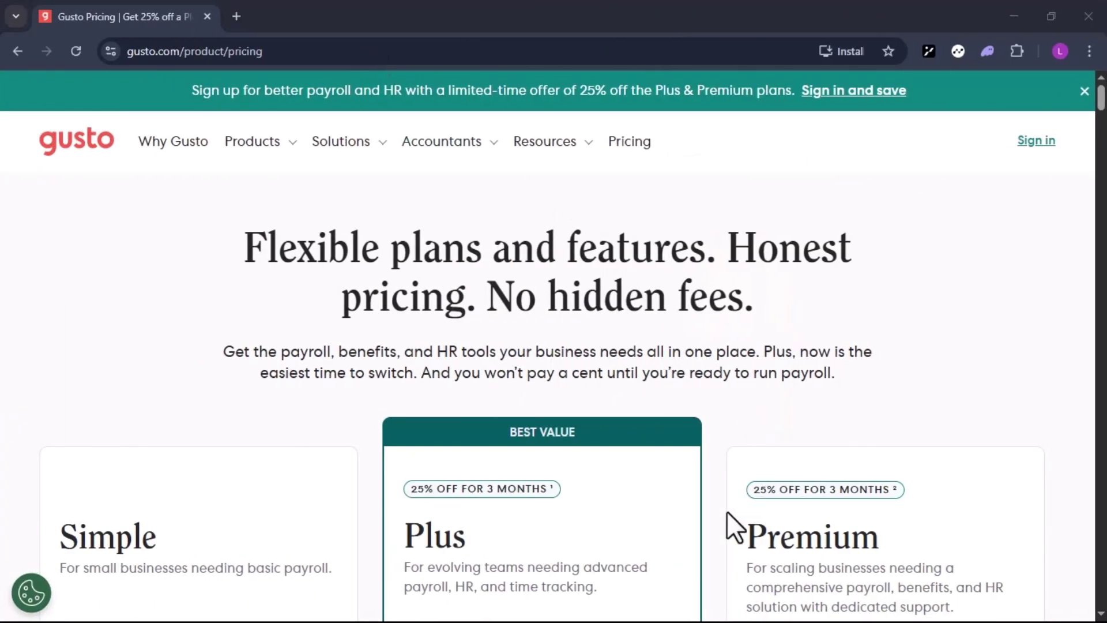
pyautogui.scroll(-3, 731, 441)
pyautogui.scroll(-1, 732, 440)
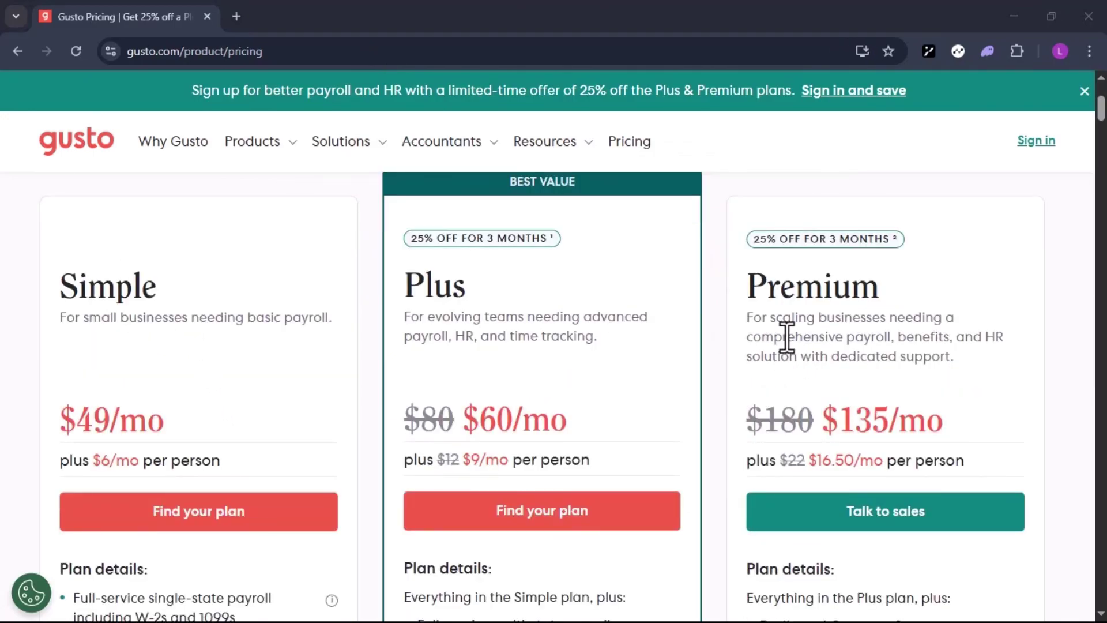
pyautogui.scroll(-10, 788, 338)
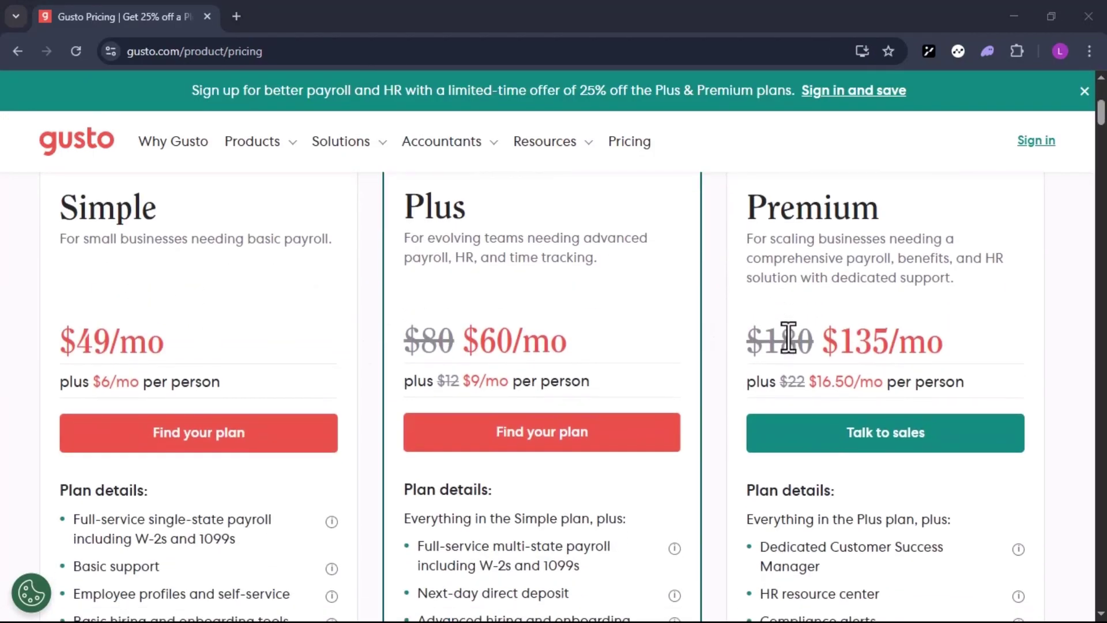
pyautogui.scroll(-4, 788, 337)
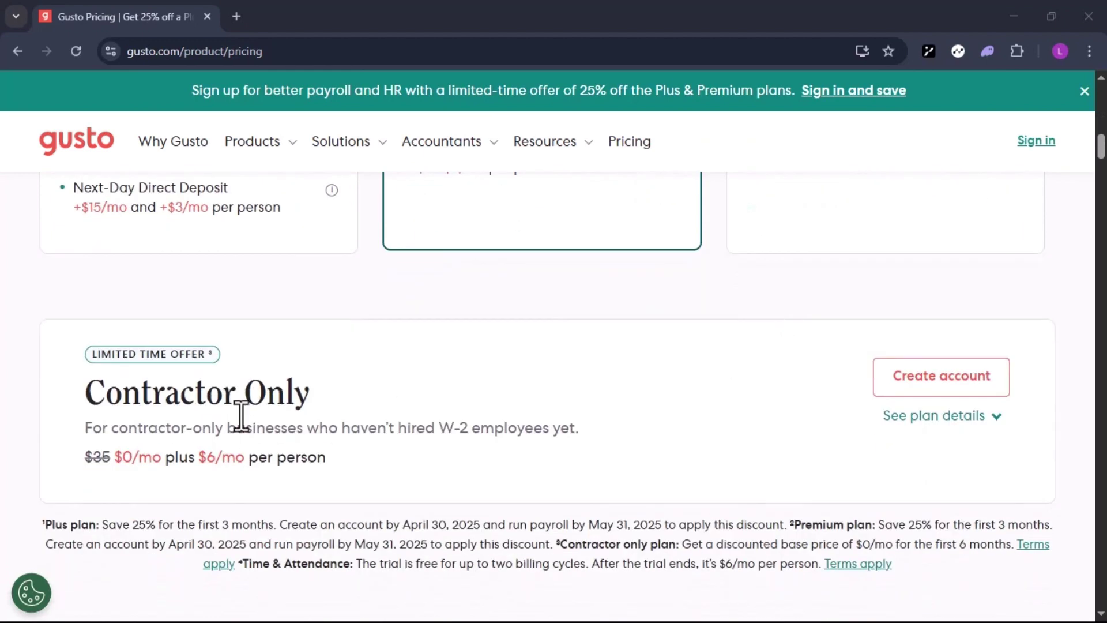
pyautogui.scroll(11, 148, 322)
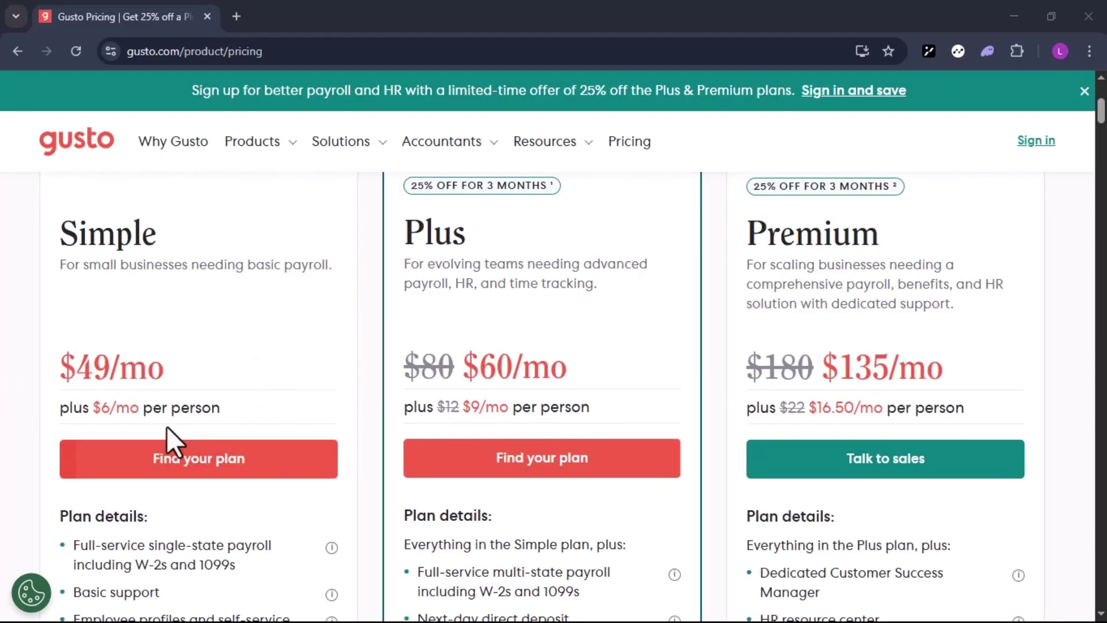
# - Compare the monthly price, per-person fee and included features of the Simple and Plus plans
pyautogui.scroll(-3, 289, 500)
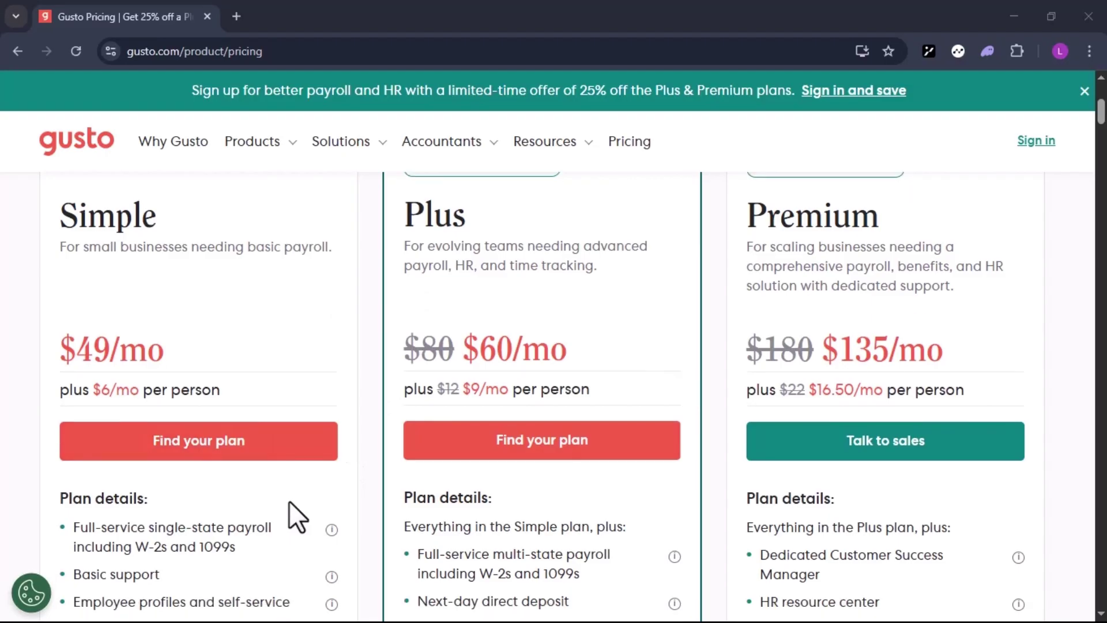
pyautogui.scroll(3, 289, 500)
pyautogui.scroll(3, 592, 369)
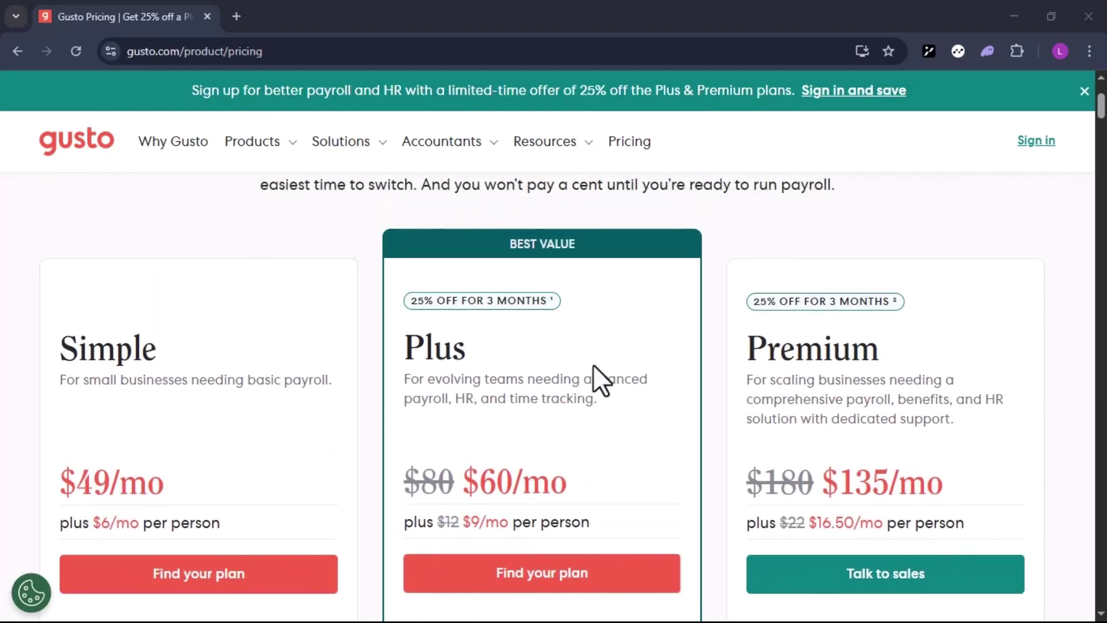
pyautogui.scroll(-2, 593, 369)
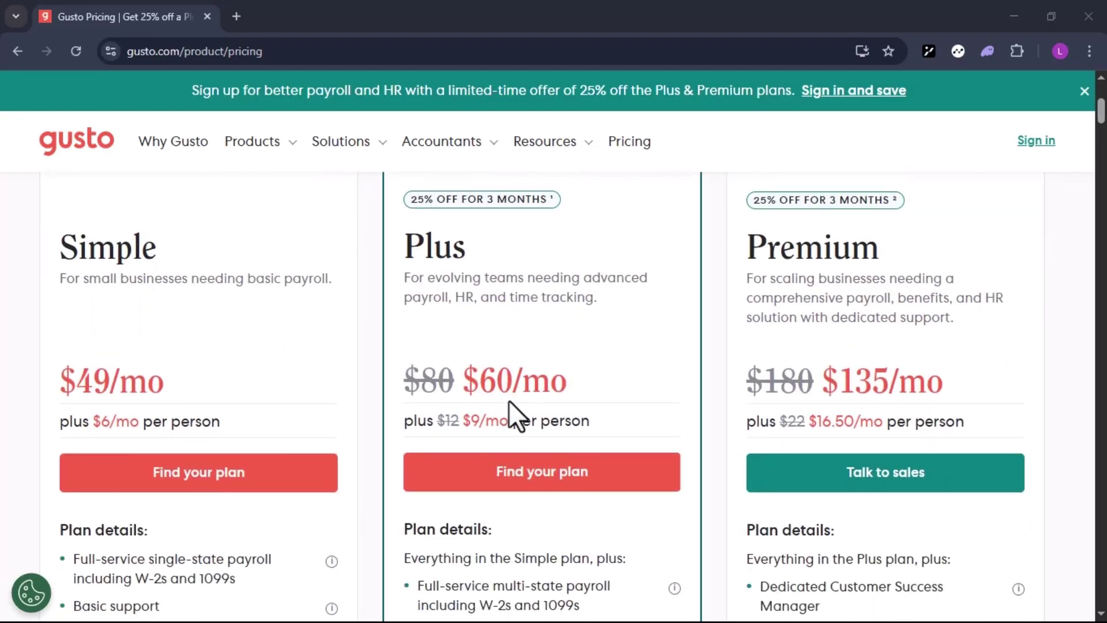
pyautogui.scroll(1, 520, 409)
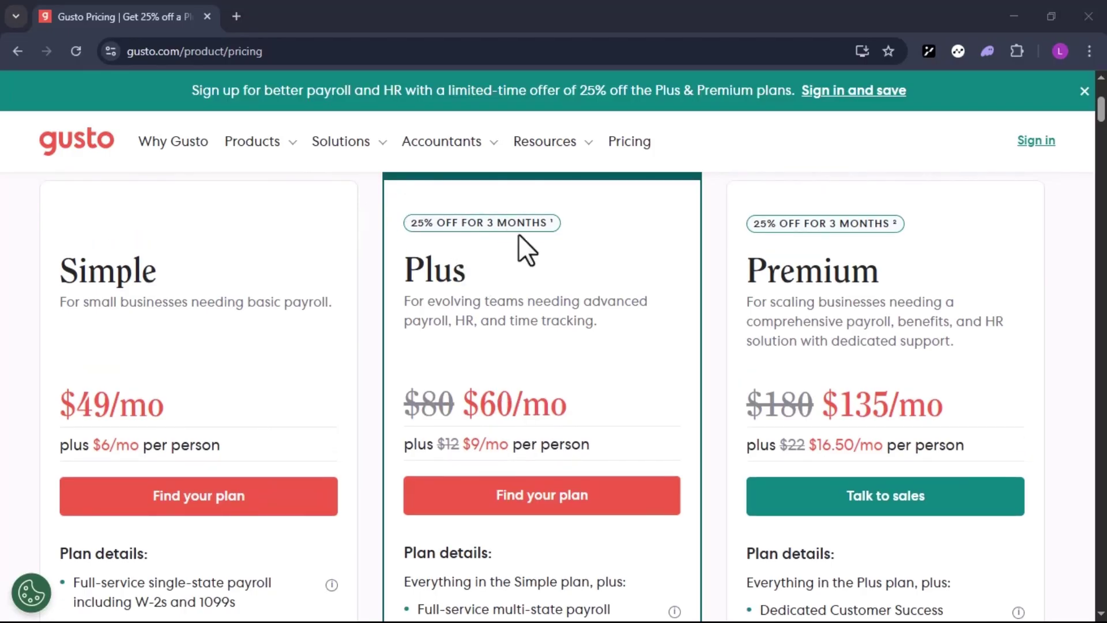
pyautogui.scroll(-2, 518, 234)
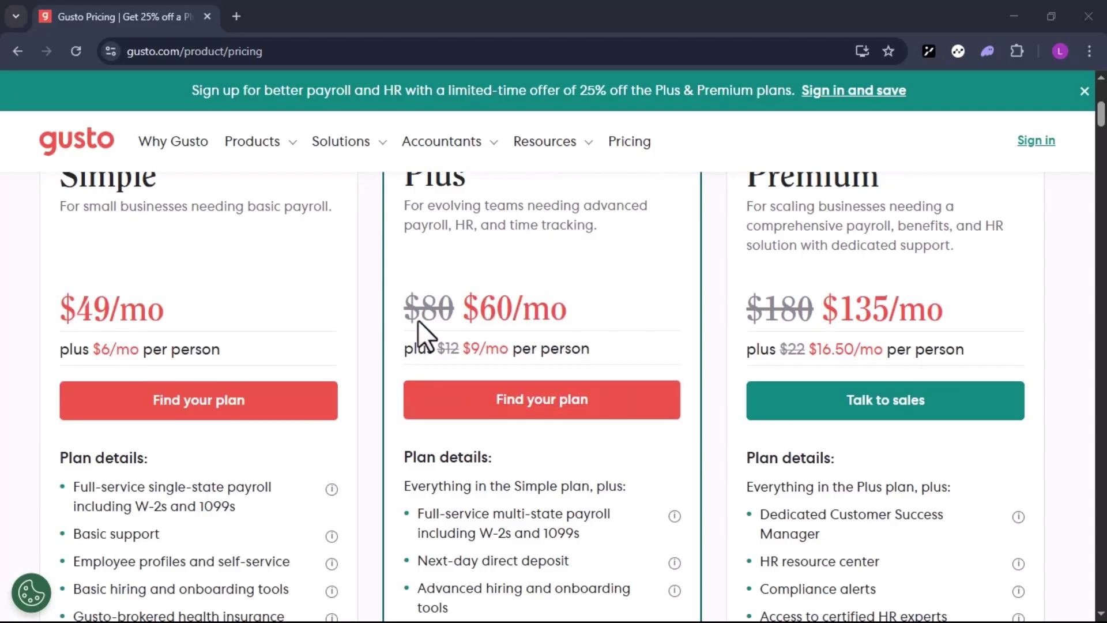
pyautogui.scroll(1, 606, 379)
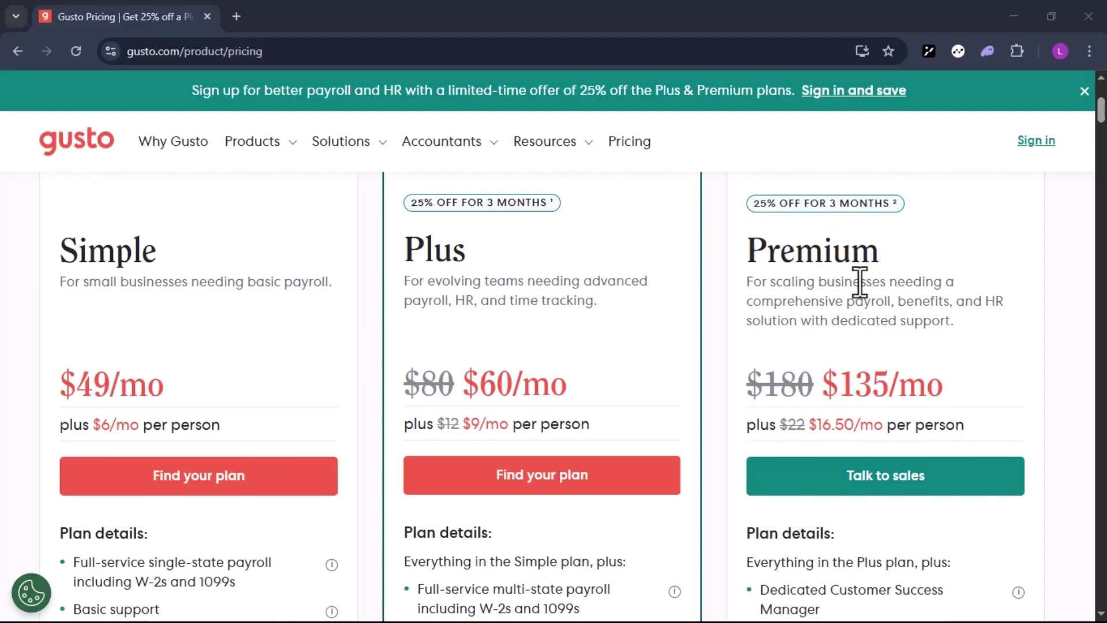
# - Examine the Premium plan's pricing and features, the featured add-ons and the Contractor Only plan's pricing
pyautogui.scroll(-1, 877, 358)
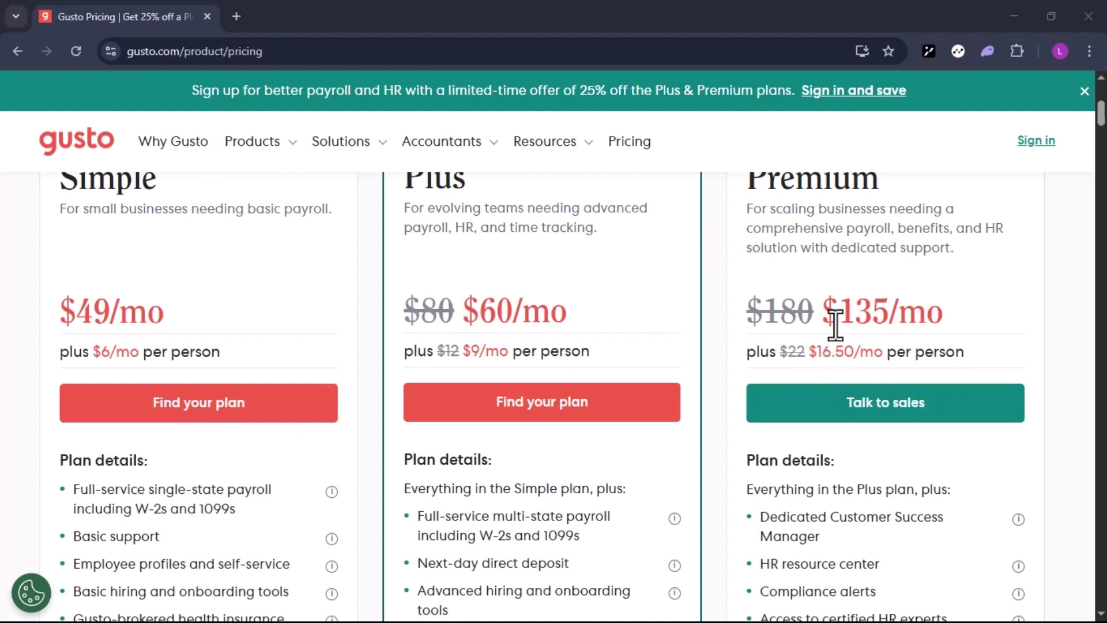
pyautogui.scroll(-1, 916, 369)
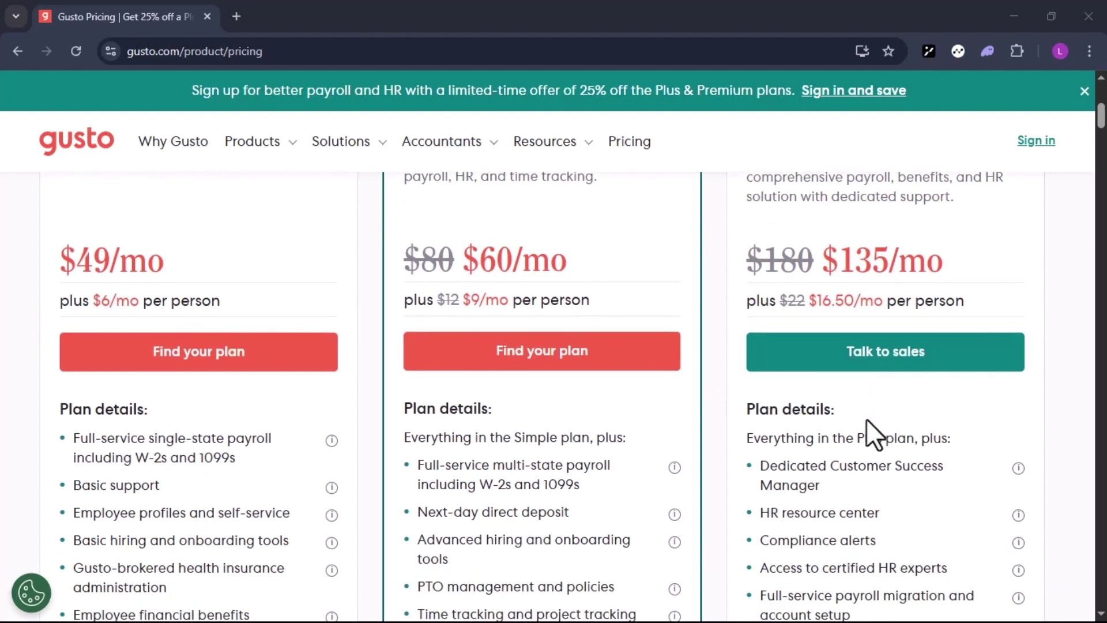
pyautogui.scroll(-6, 522, 478)
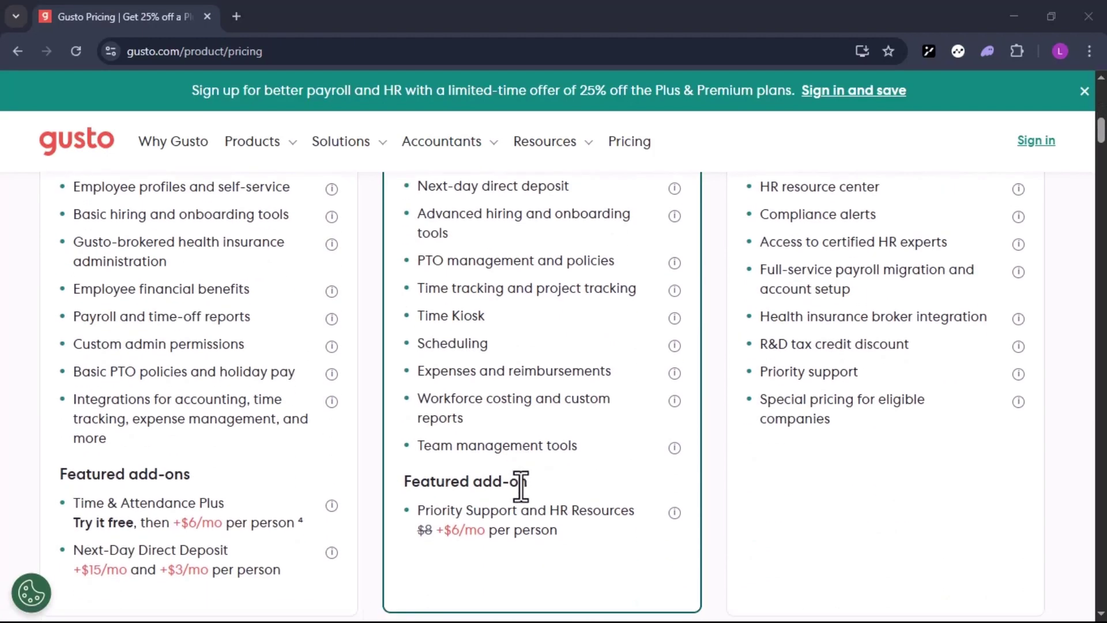
pyautogui.scroll(-7, 521, 488)
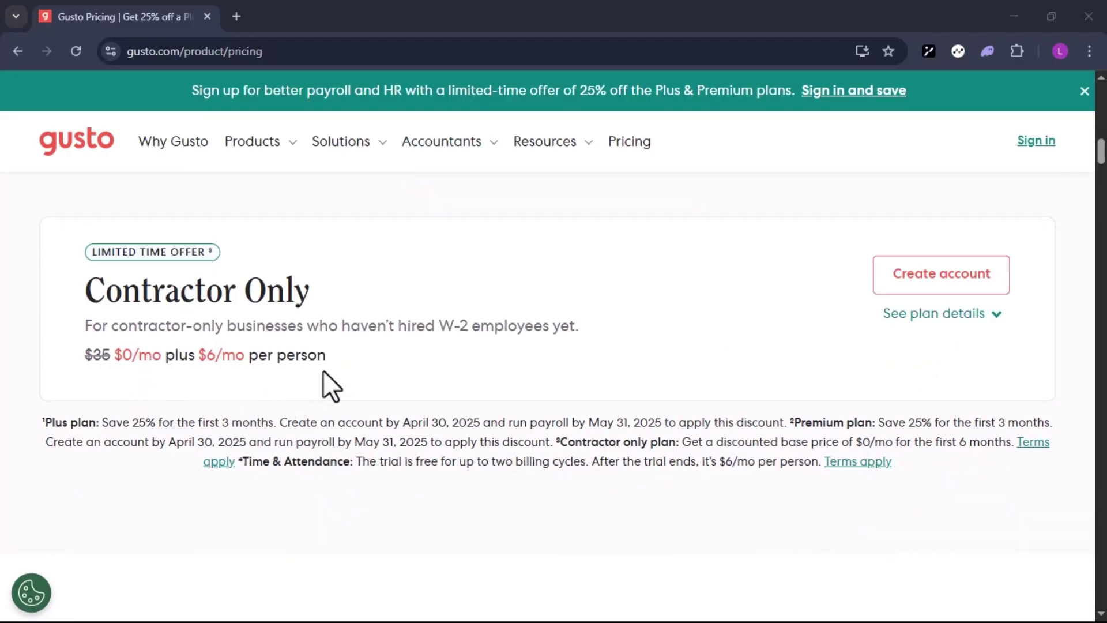
pyautogui.scroll(8, 386, 365)
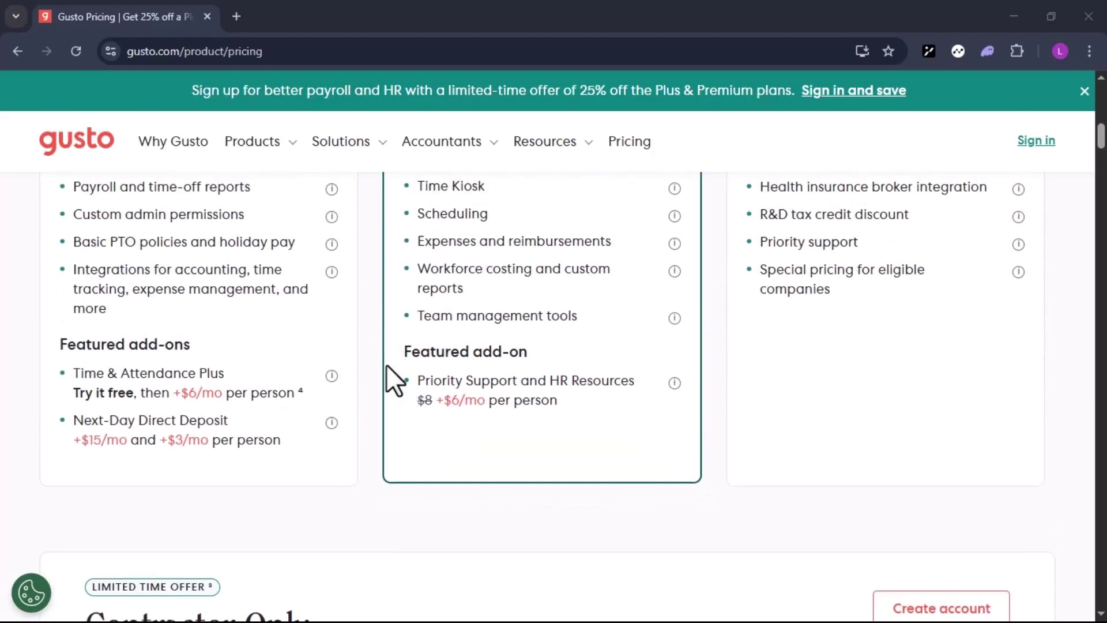
pyautogui.scroll(5, 386, 364)
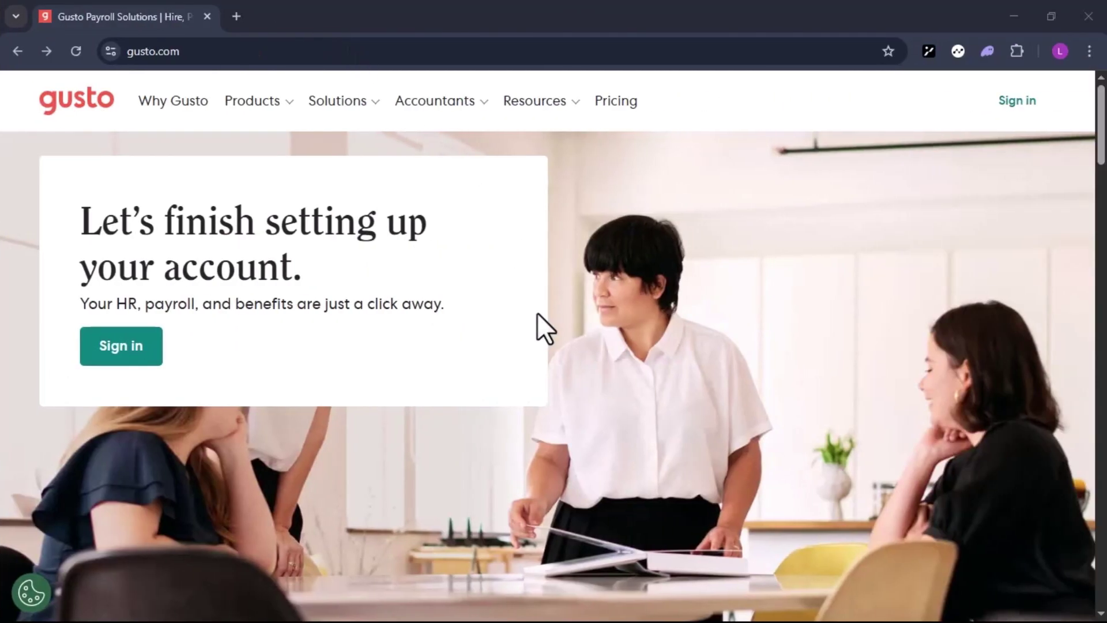
# - Open the account creation form from the "Get your team working with Gusto" section near the homepage's end
pyautogui.scroll(-10, 579, 399)
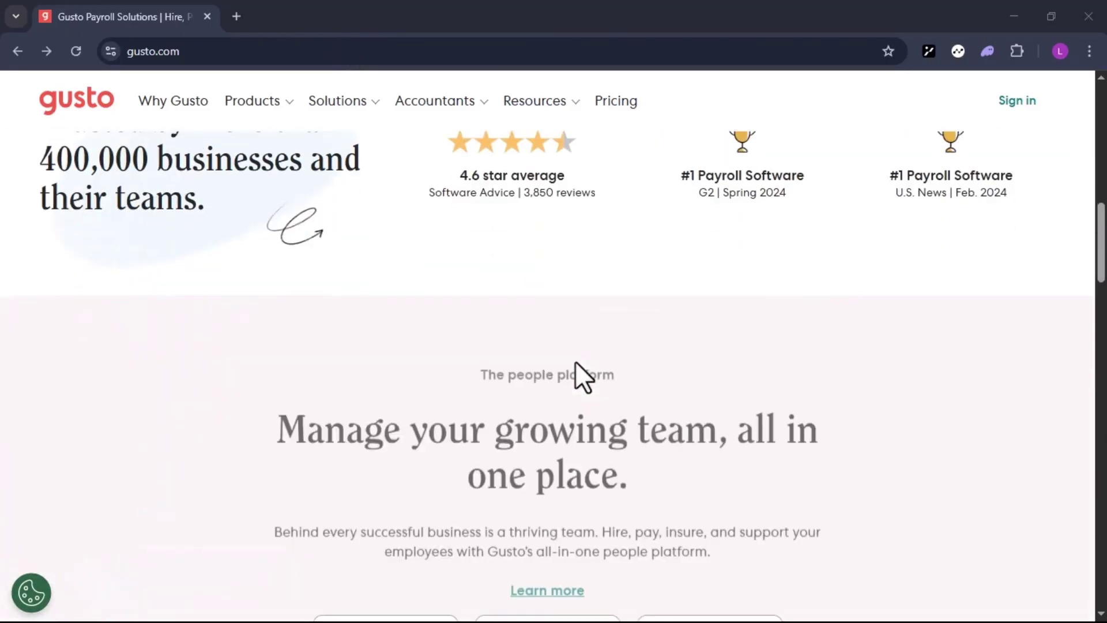
pyautogui.scroll(-20, 576, 363)
pyautogui.scroll(3, 575, 362)
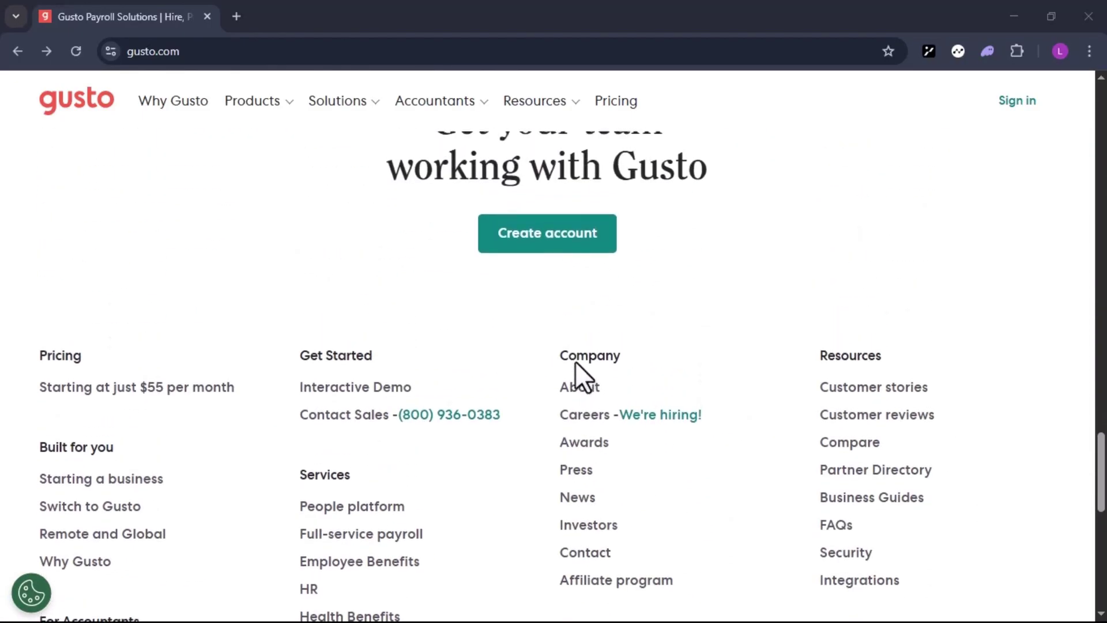
pyautogui.scroll(2, 576, 360)
pyautogui.click(565, 351)
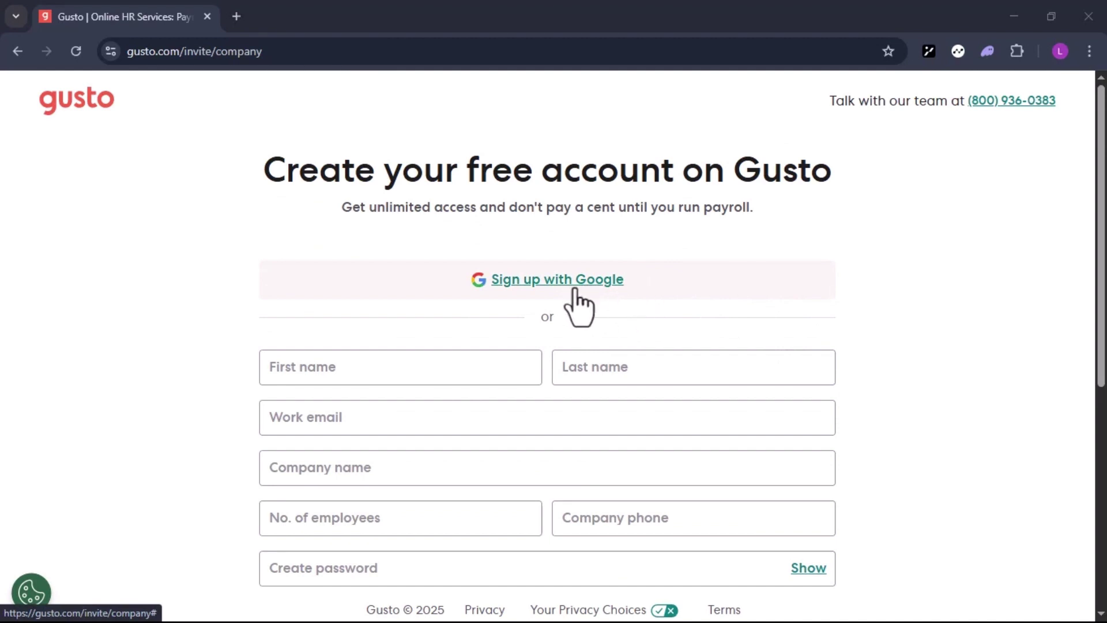
# - Review the sign-up form's name, work email, company, employee count, phone and password fields
pyautogui.scroll(-1, 521, 349)
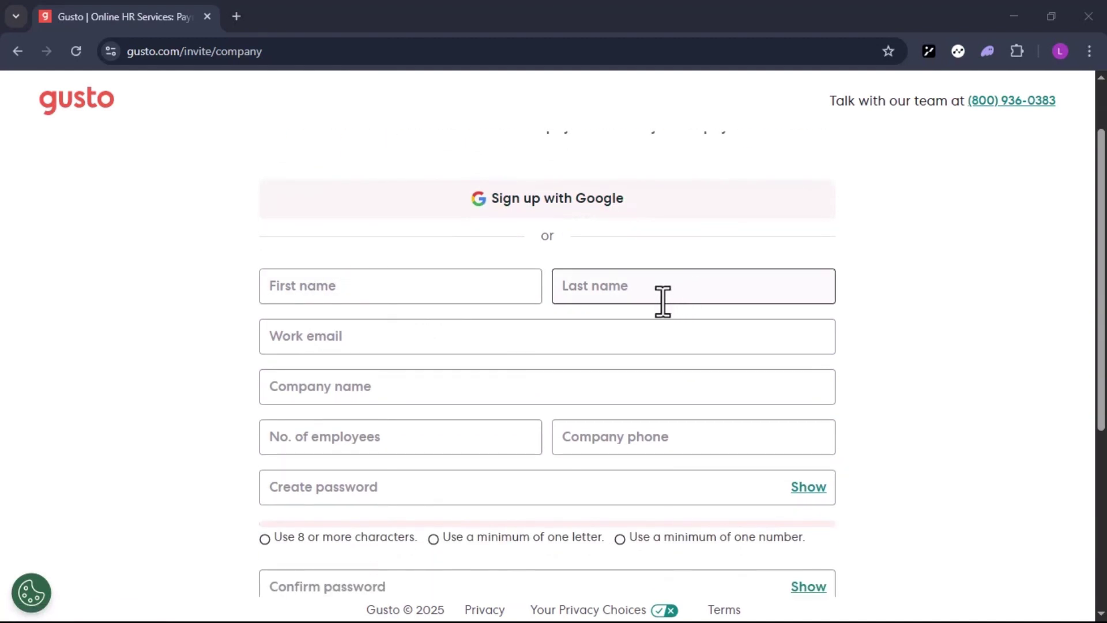
pyautogui.scroll(-1, 465, 339)
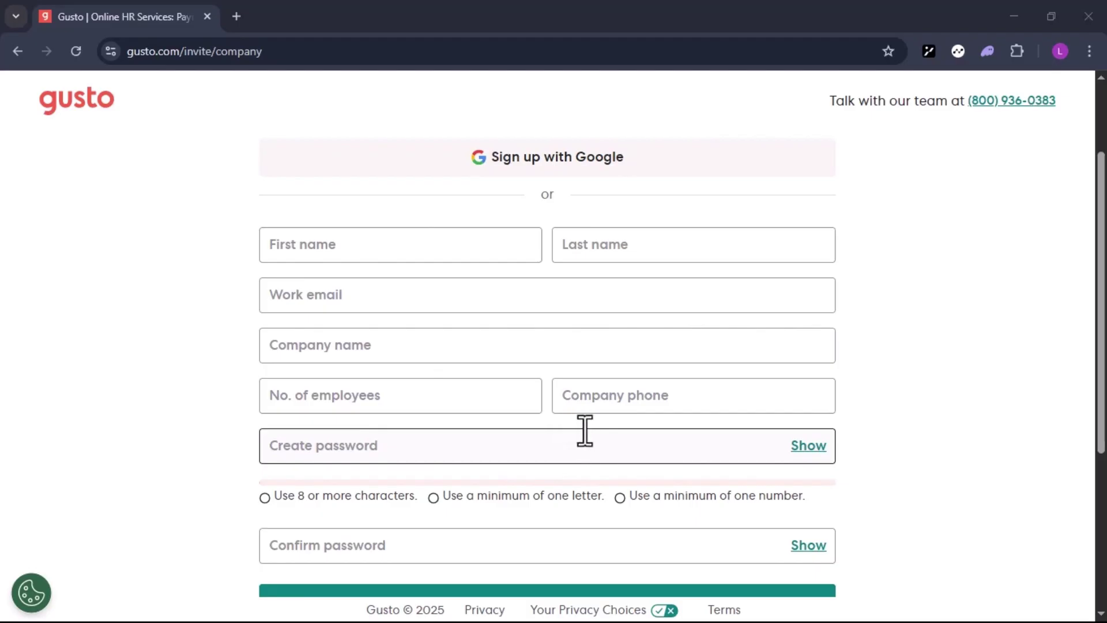
pyautogui.scroll(1, 657, 450)
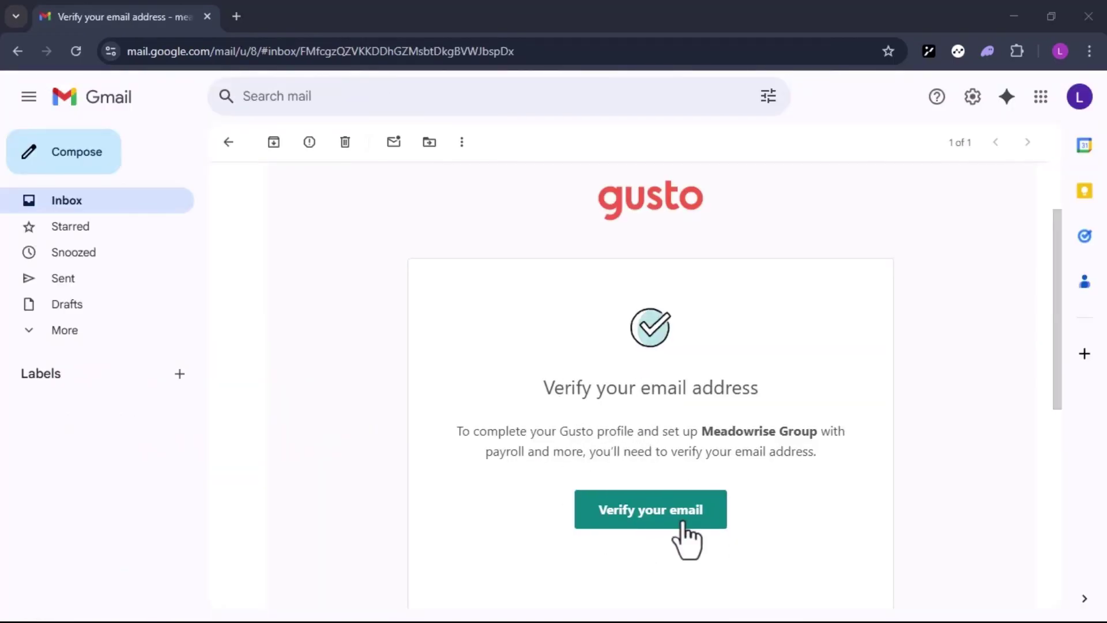
# - Verify the email address through the verification message from Gusto in Gmail
pyautogui.click(657, 512)
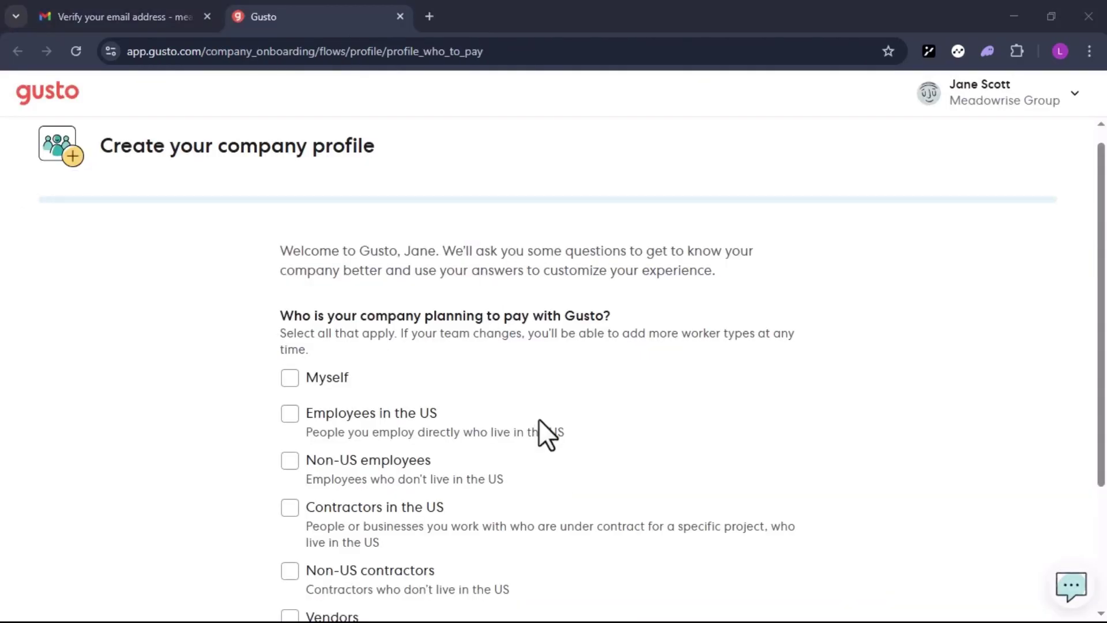
# - Choose Myself and Contractors in the US as who the company plans to pay, and continue the company profile
pyautogui.scroll(-1, 337, 396)
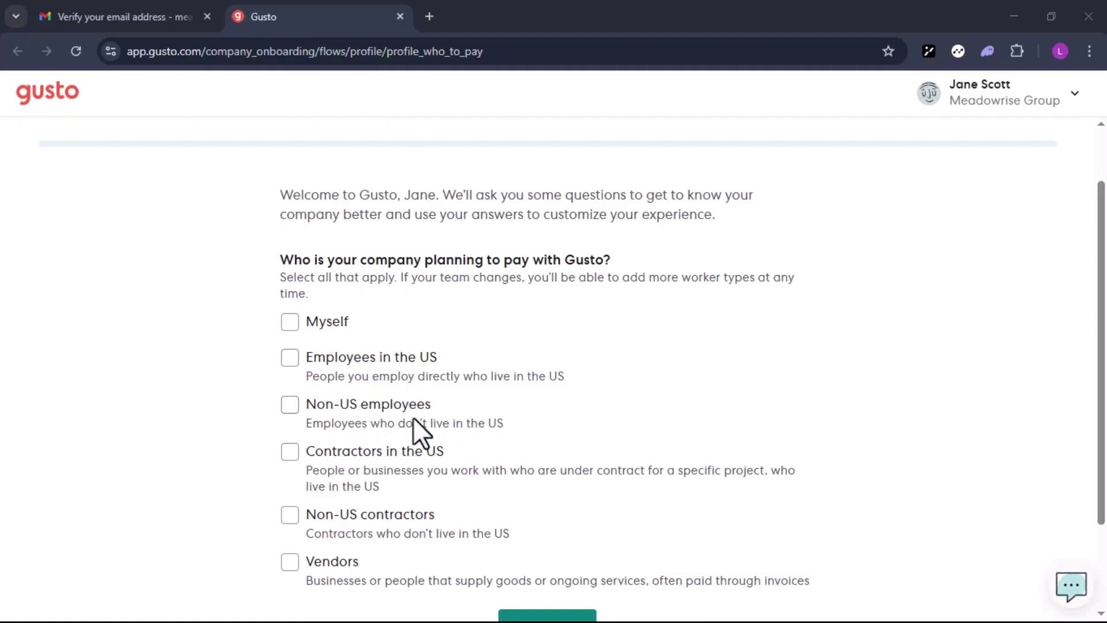
pyautogui.scroll(-1, 369, 519)
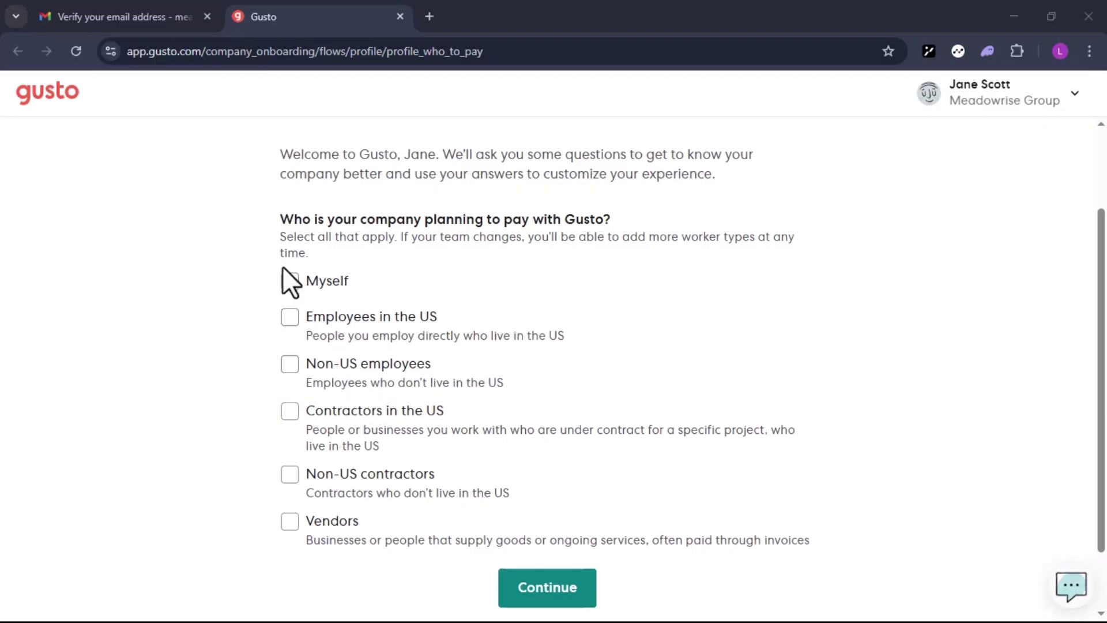
pyautogui.click(289, 281)
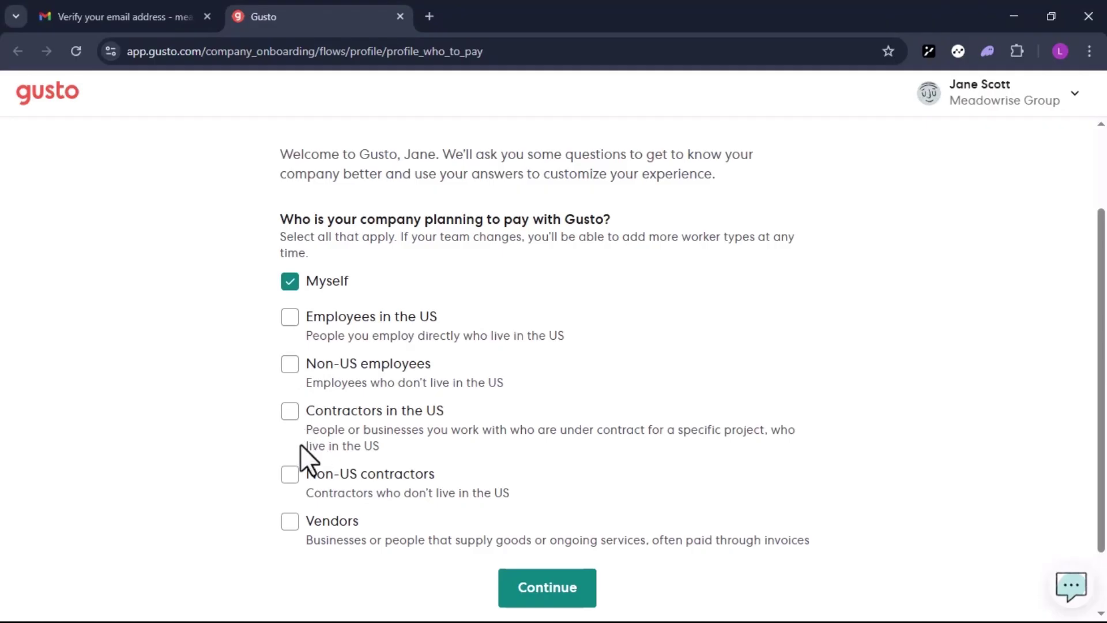
pyautogui.click(292, 416)
pyautogui.click(542, 594)
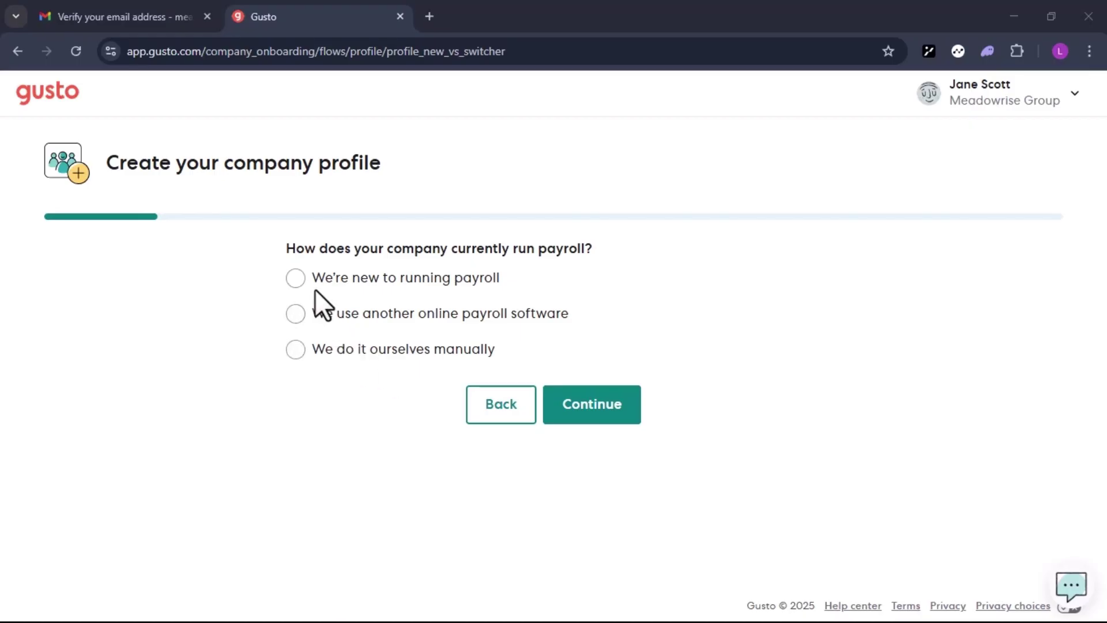
# - Answer the company profile questions as new to running payroll, not registered with the IRS, and without an accountant or bookkeeper
pyautogui.click(295, 279)
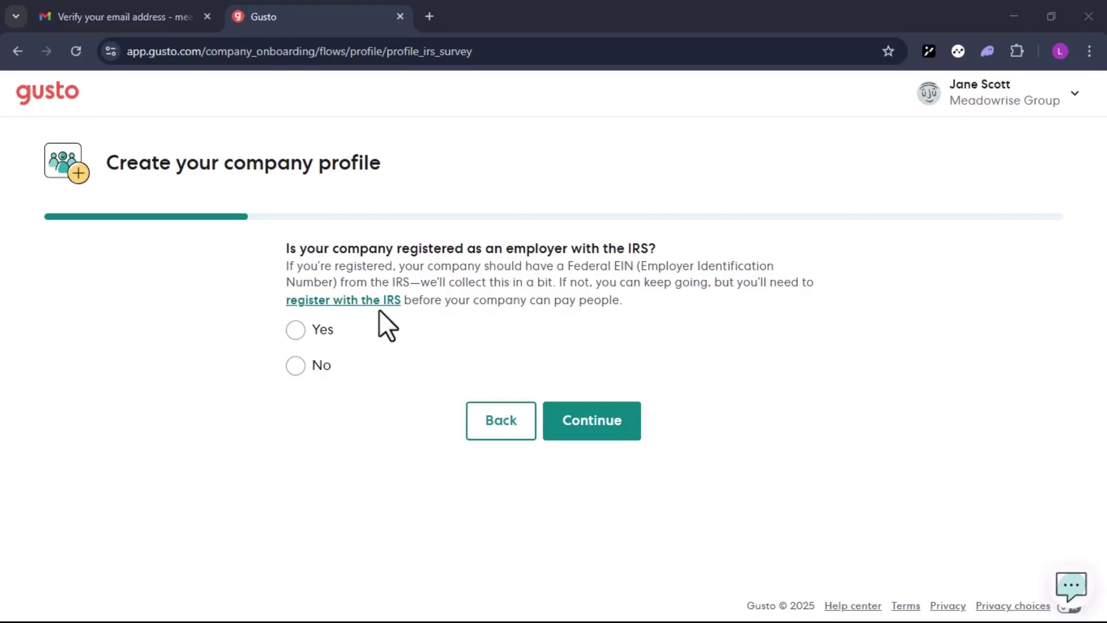
pyautogui.click(296, 366)
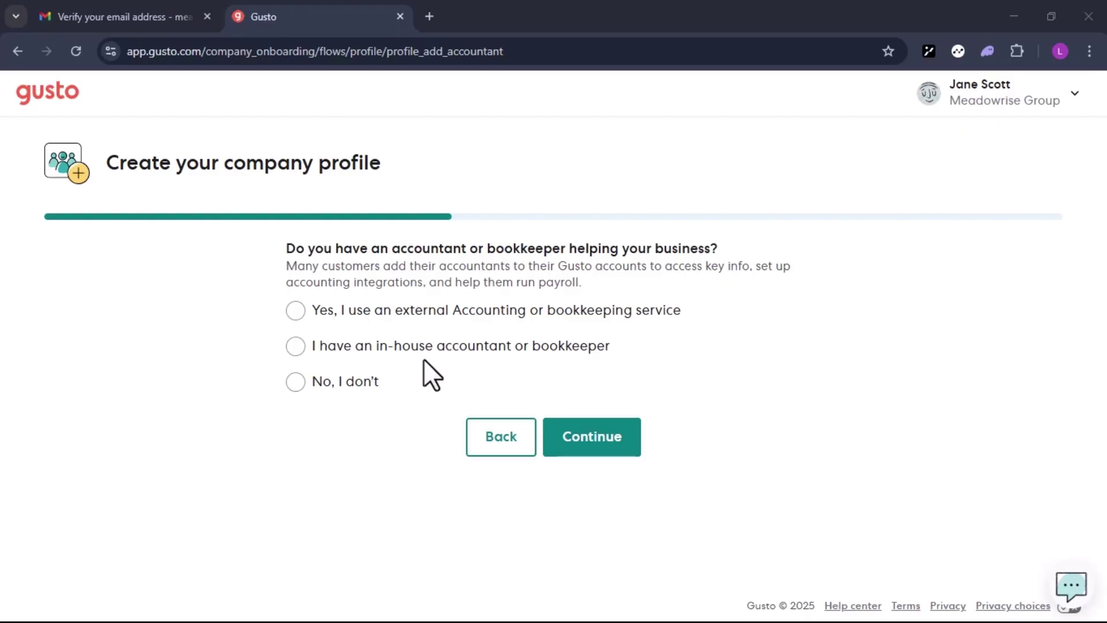
pyautogui.click(343, 391)
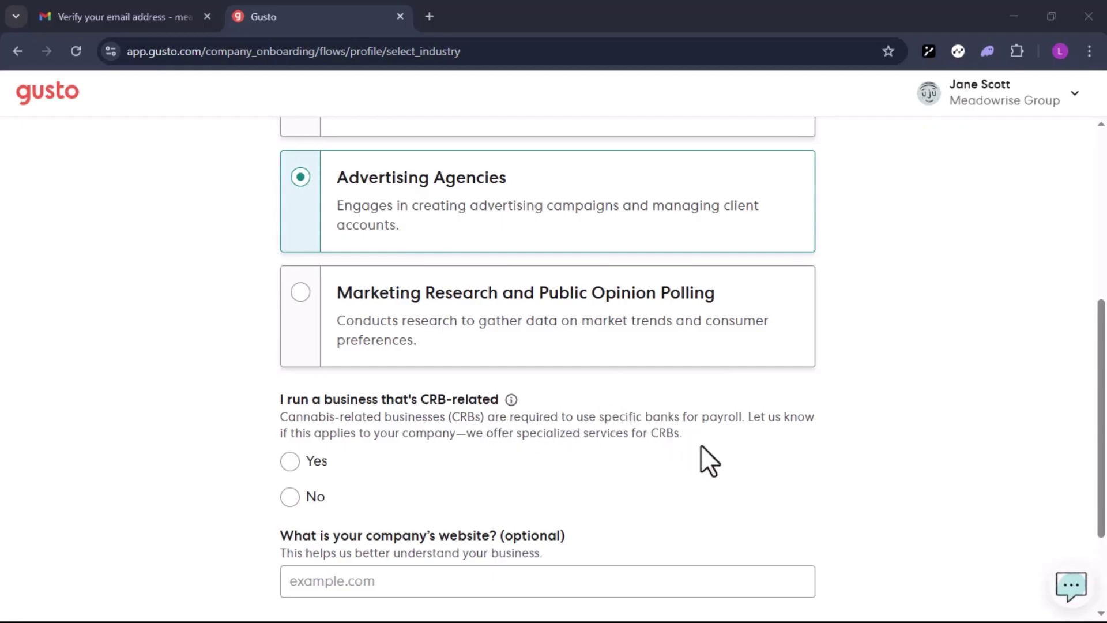
# - Mark the business as not CRB-related, leave the company website blank, and continue the company profile
pyautogui.scroll(-1, 505, 493)
pyautogui.click(290, 444)
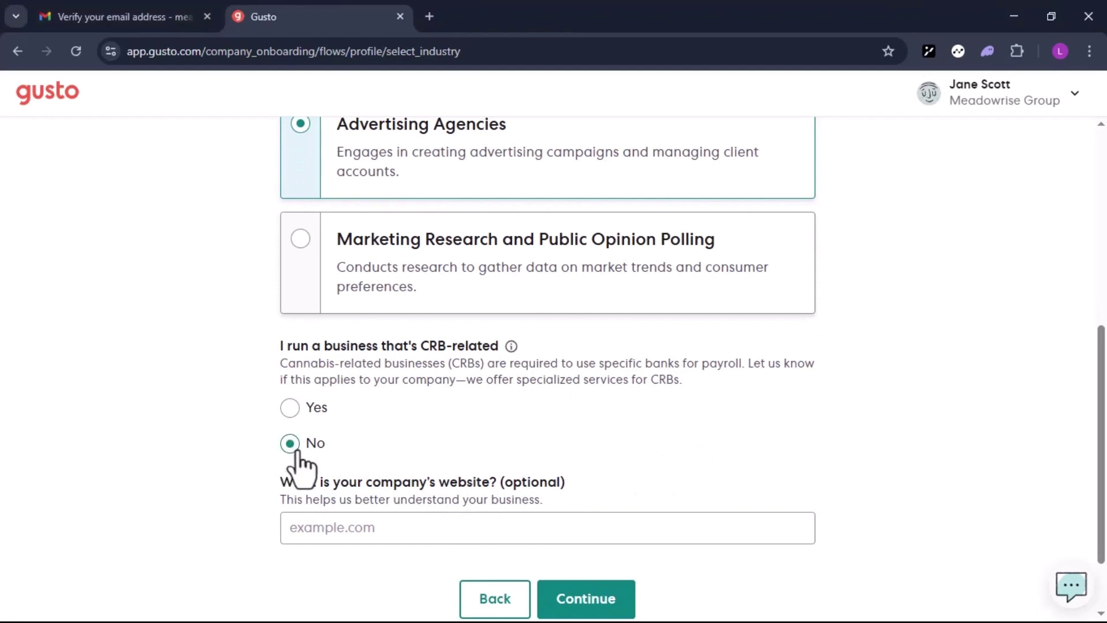
pyautogui.scroll(-1, 371, 565)
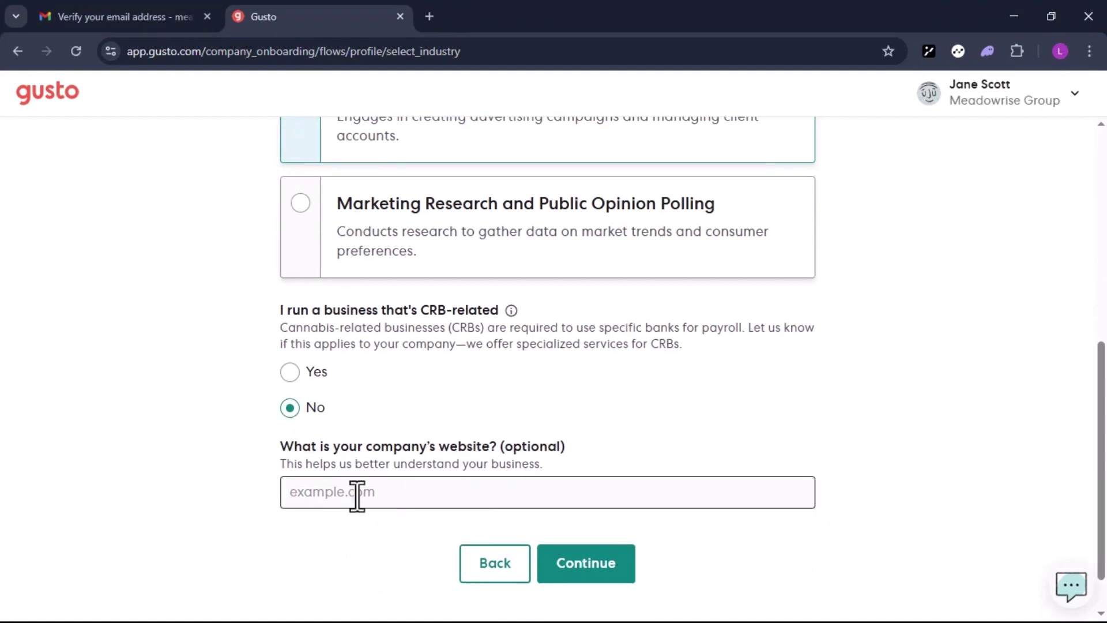
pyautogui.click(607, 578)
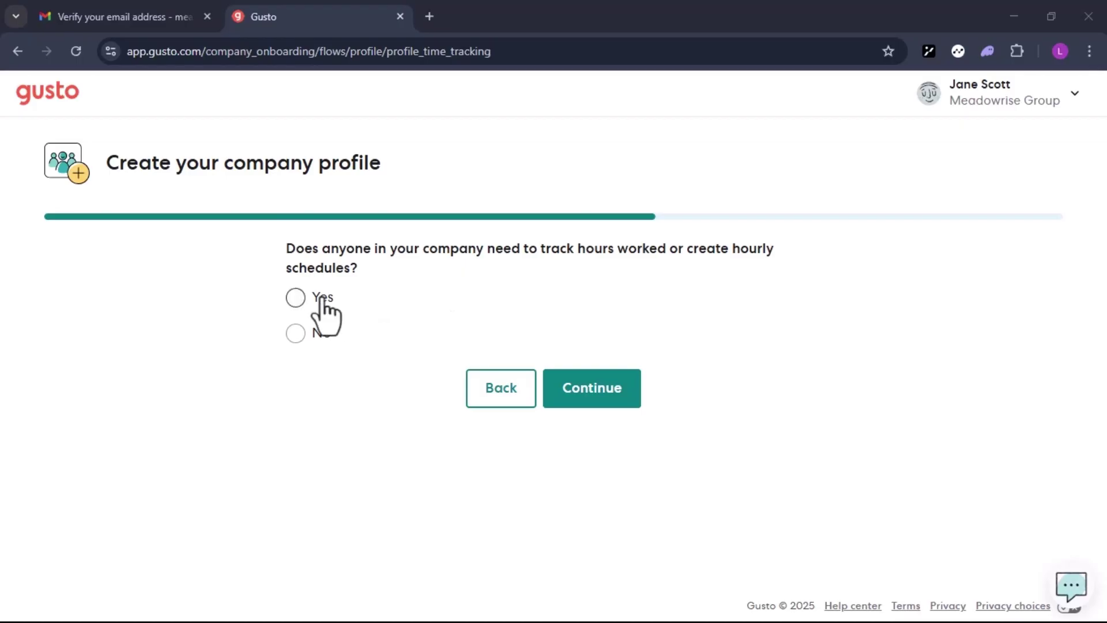
# - Answer Yes to tracking hours and "Not yet but I'm interested" to the 401(k) plan, and continue past the first payday question
pyautogui.click(297, 297)
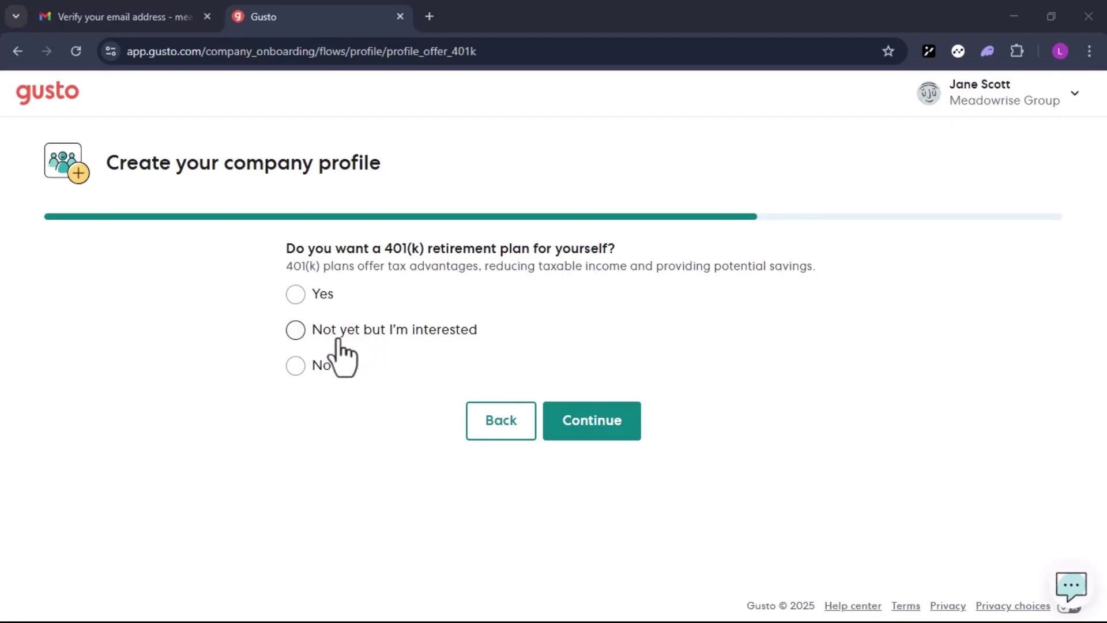
pyautogui.click(295, 331)
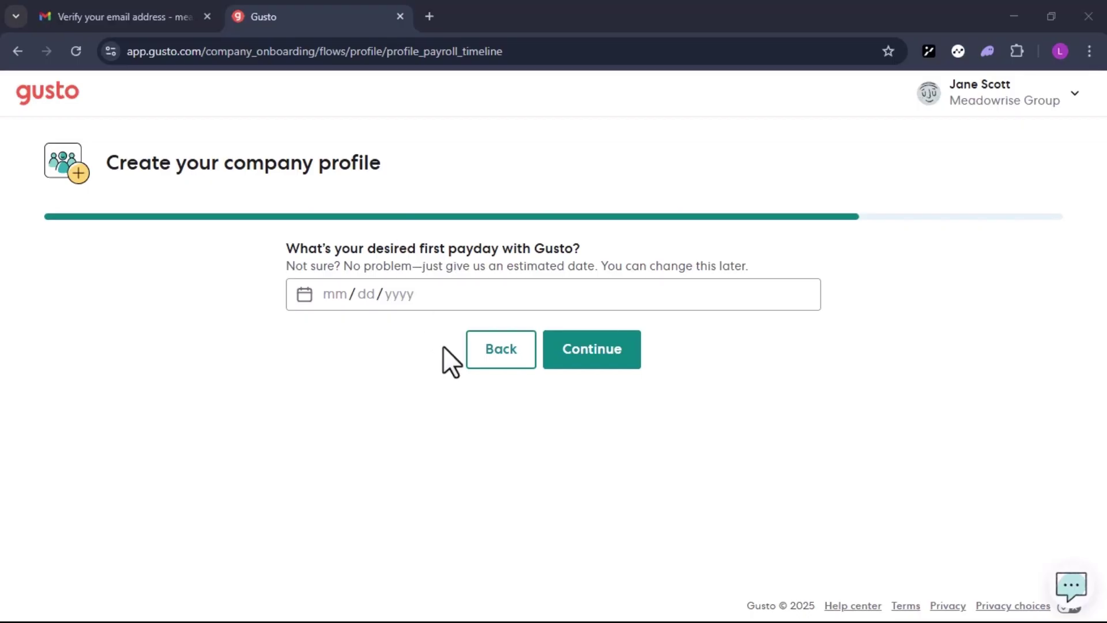
pyautogui.click(592, 355)
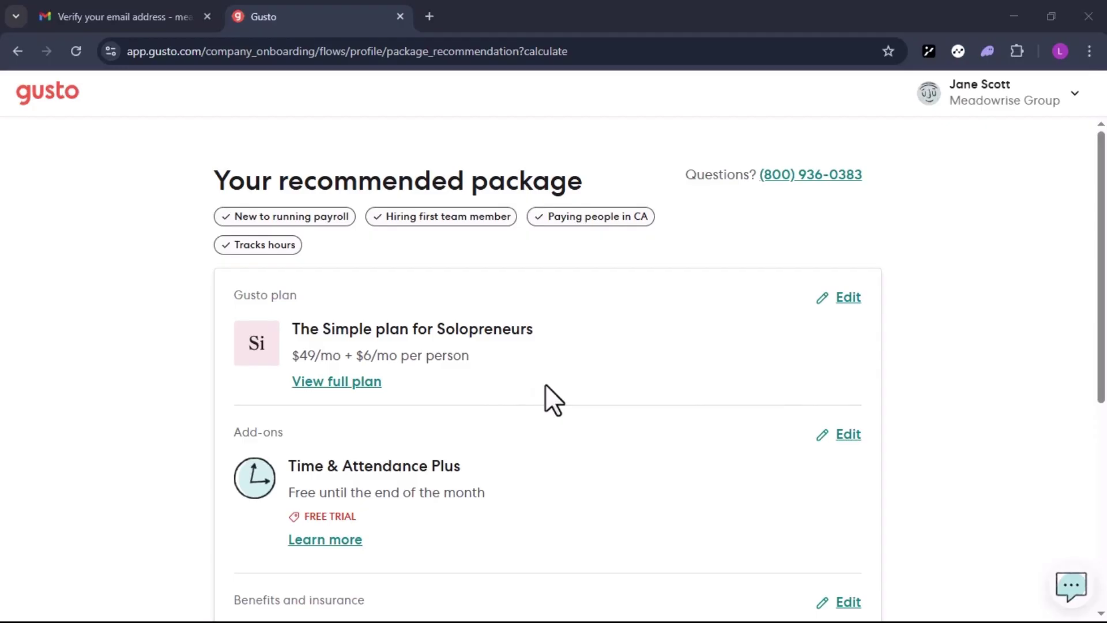
# - Start with the recommended package of the Simple plan for Solopreneurs, Time & Attendance Plus and Solo 401(k)
pyautogui.scroll(-5, 545, 383)
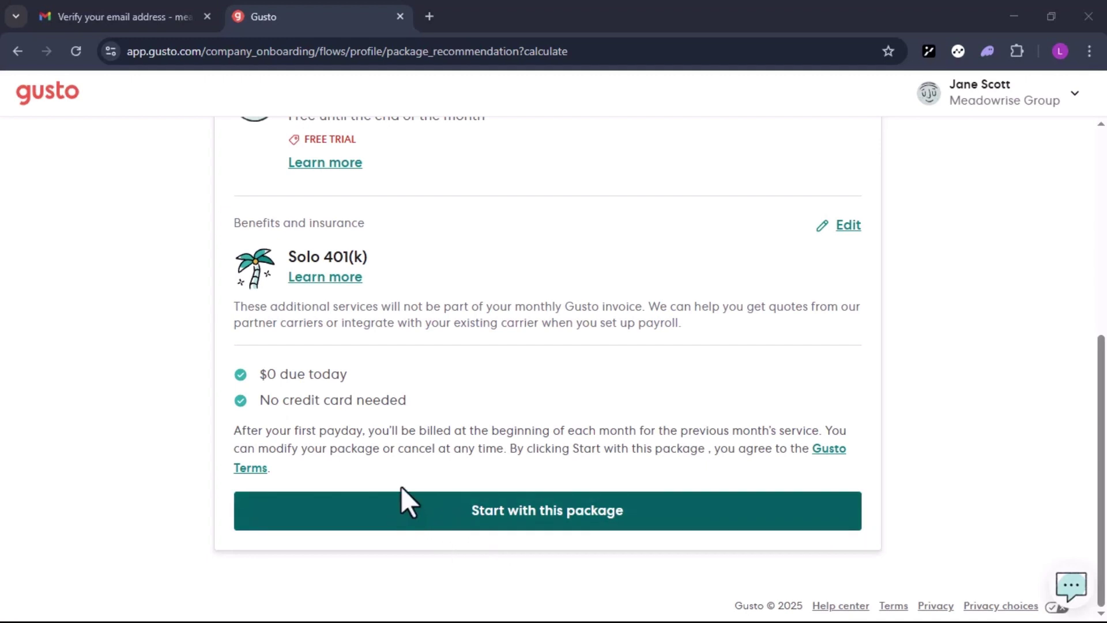
pyautogui.click(507, 537)
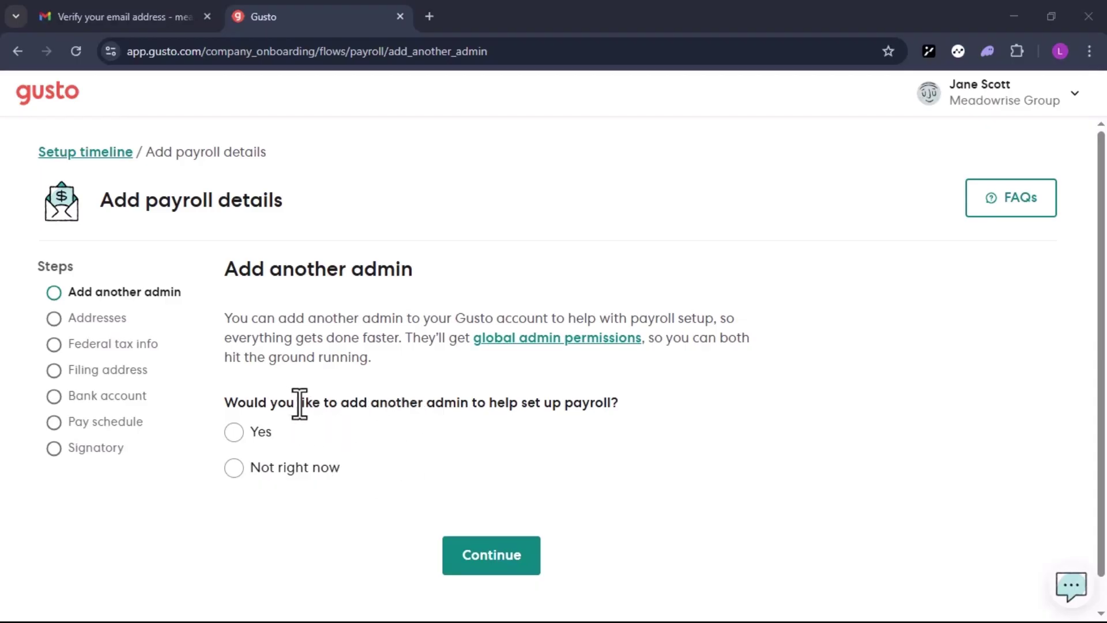
# - Examine the company mailing address form in the Addresses step of the payroll details, and cancel it without entering anything
pyautogui.click(86, 324)
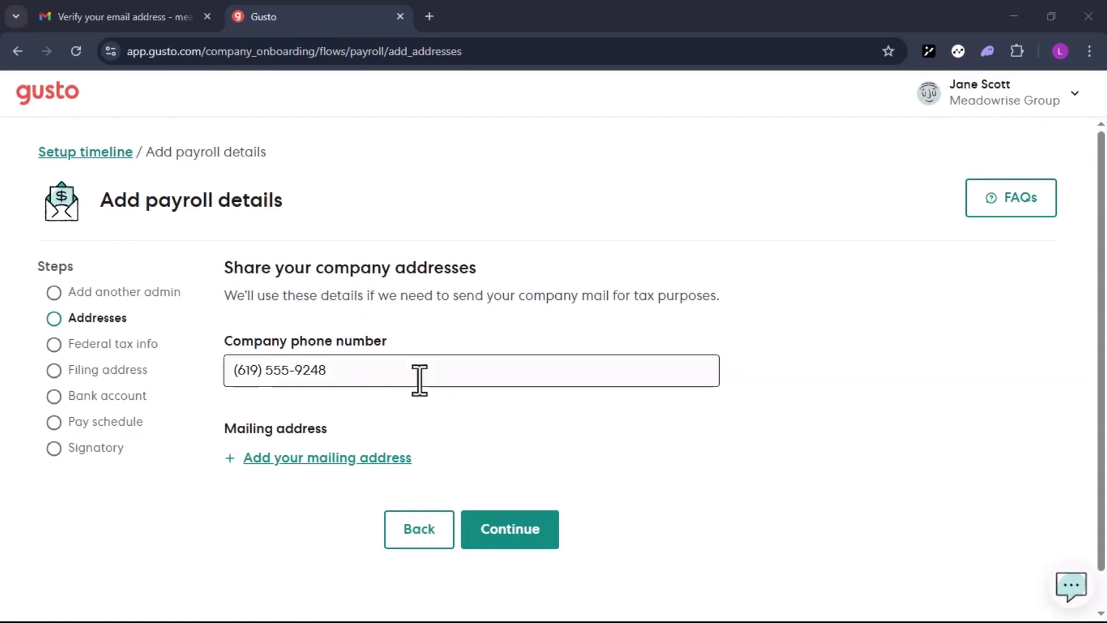
pyautogui.click(322, 461)
pyautogui.scroll(-2, 331, 408)
pyautogui.scroll(-1, 335, 411)
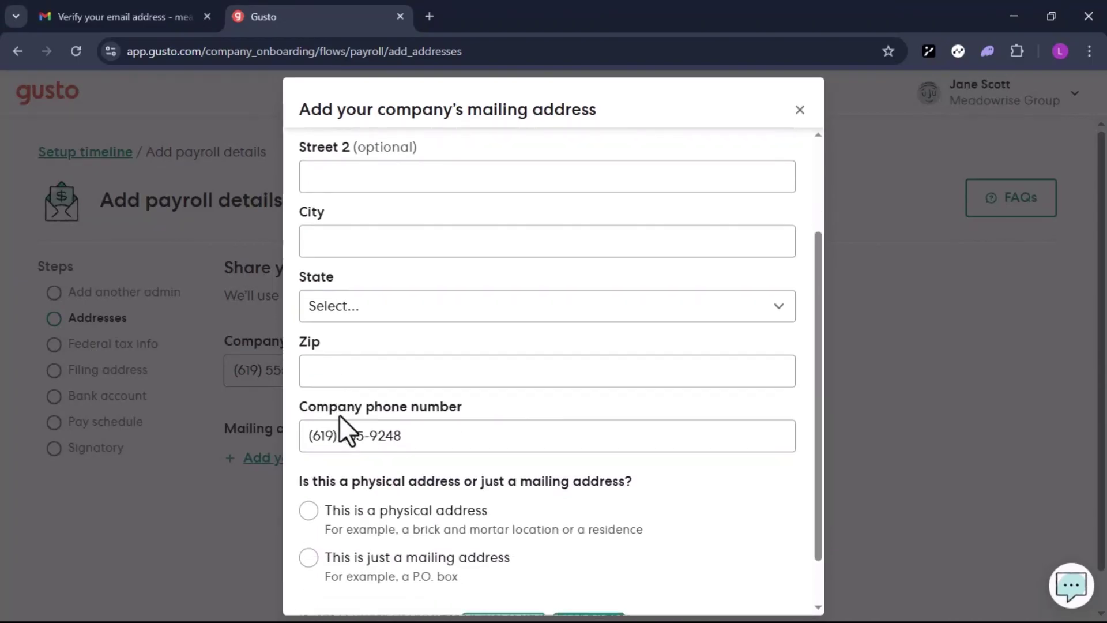
pyautogui.scroll(3, 339, 438)
pyautogui.scroll(-2, 355, 355)
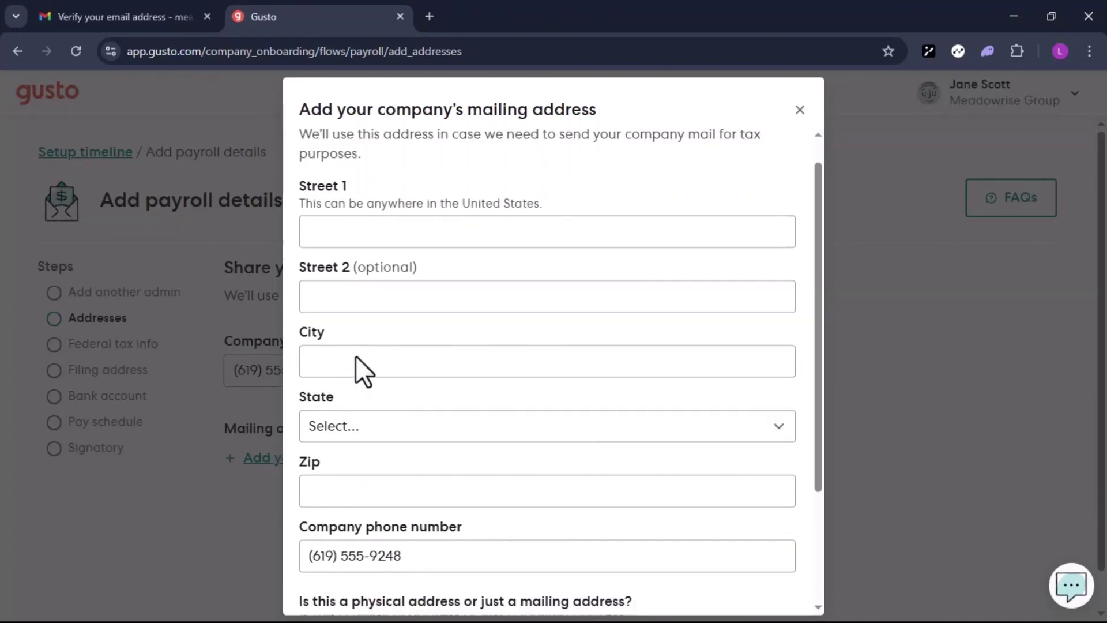
pyautogui.scroll(-2, 358, 438)
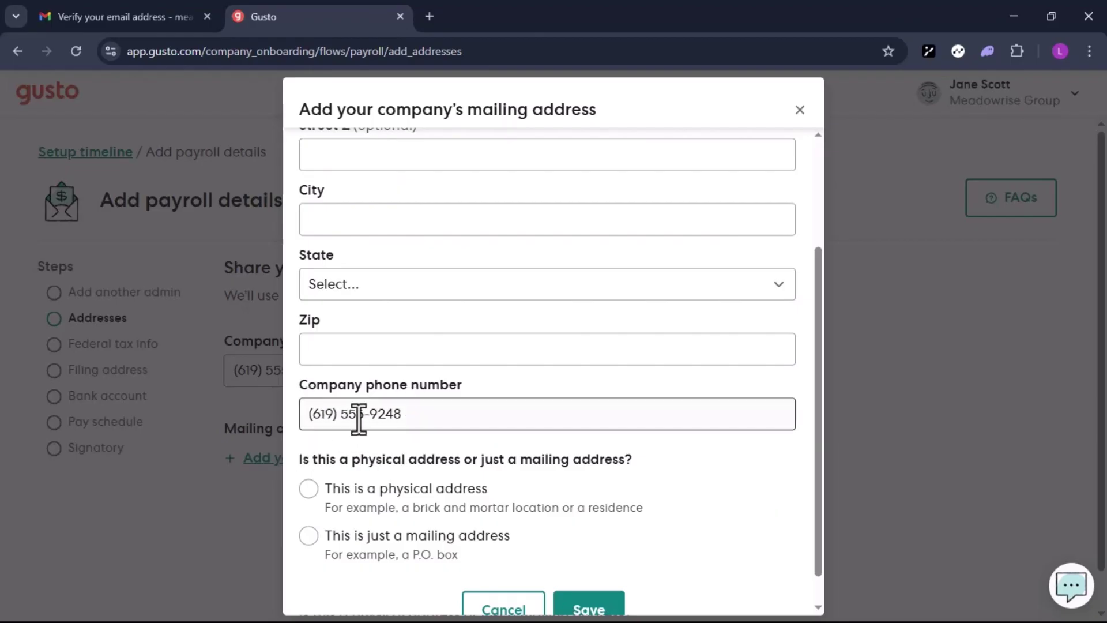
pyautogui.scroll(-1, 403, 395)
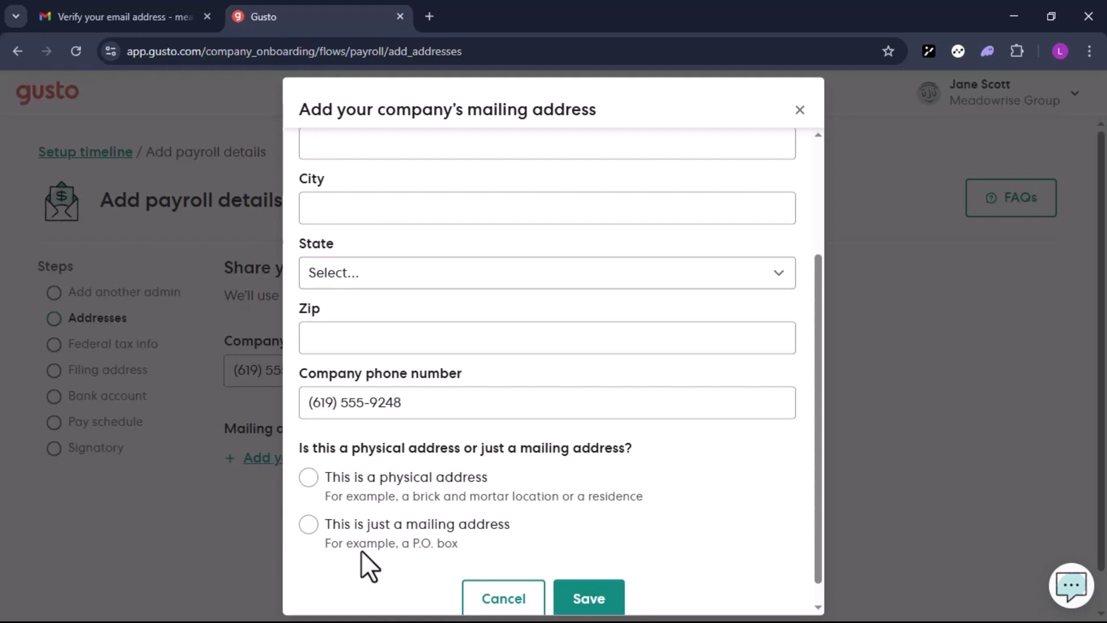
pyautogui.scroll(-2, 361, 550)
pyautogui.click(499, 576)
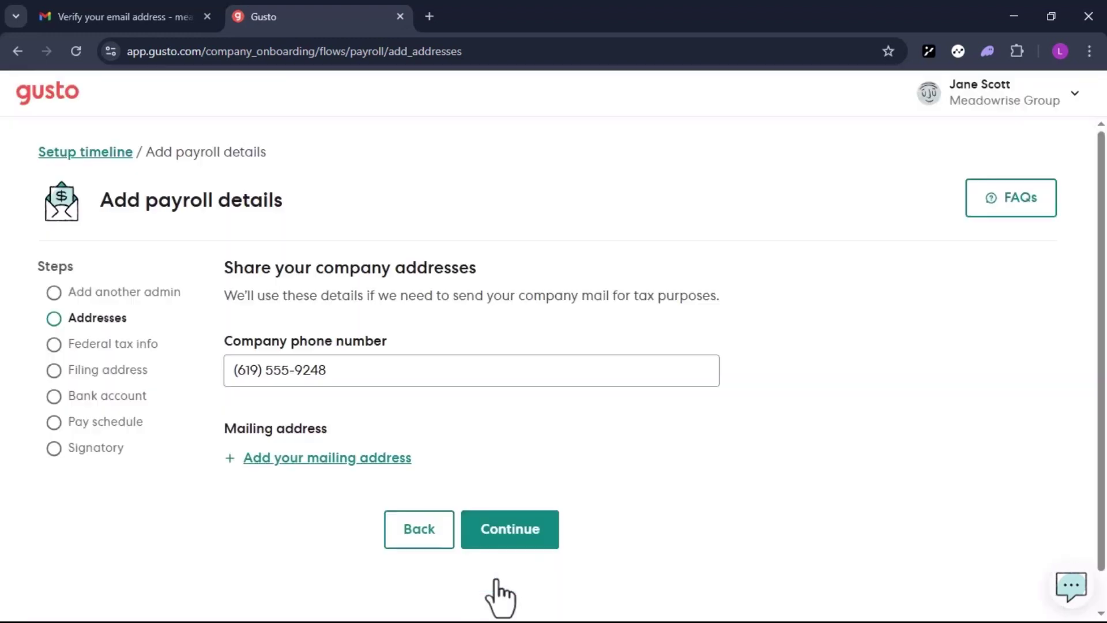
# - Review the federal tax info, filing address and bank account steps, including the Plaid and manual verification options
pyautogui.click(136, 345)
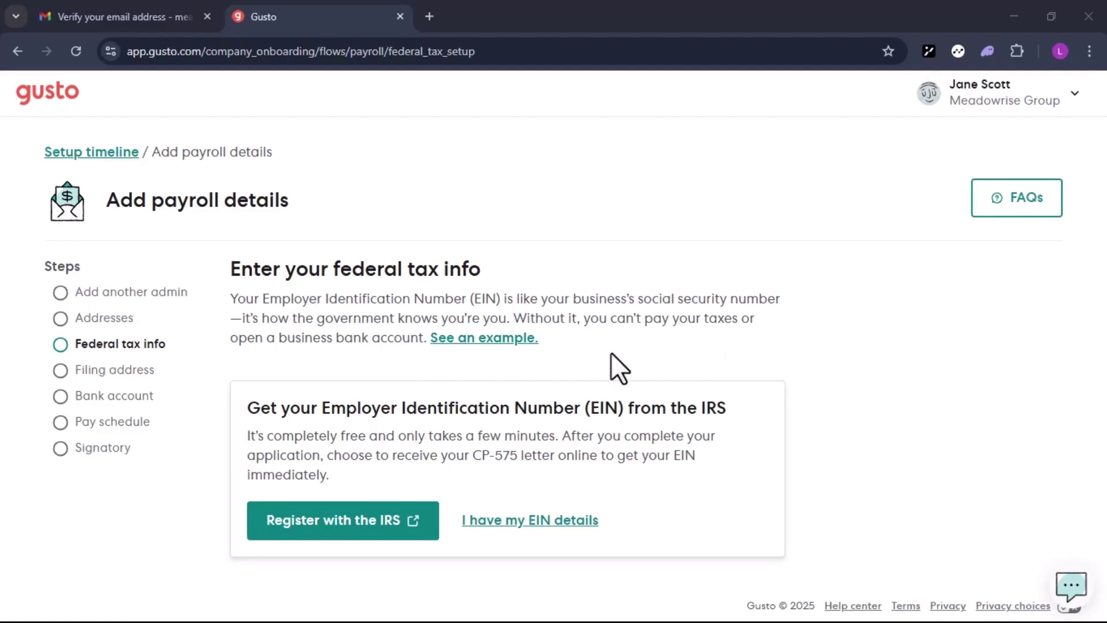
pyautogui.click(112, 372)
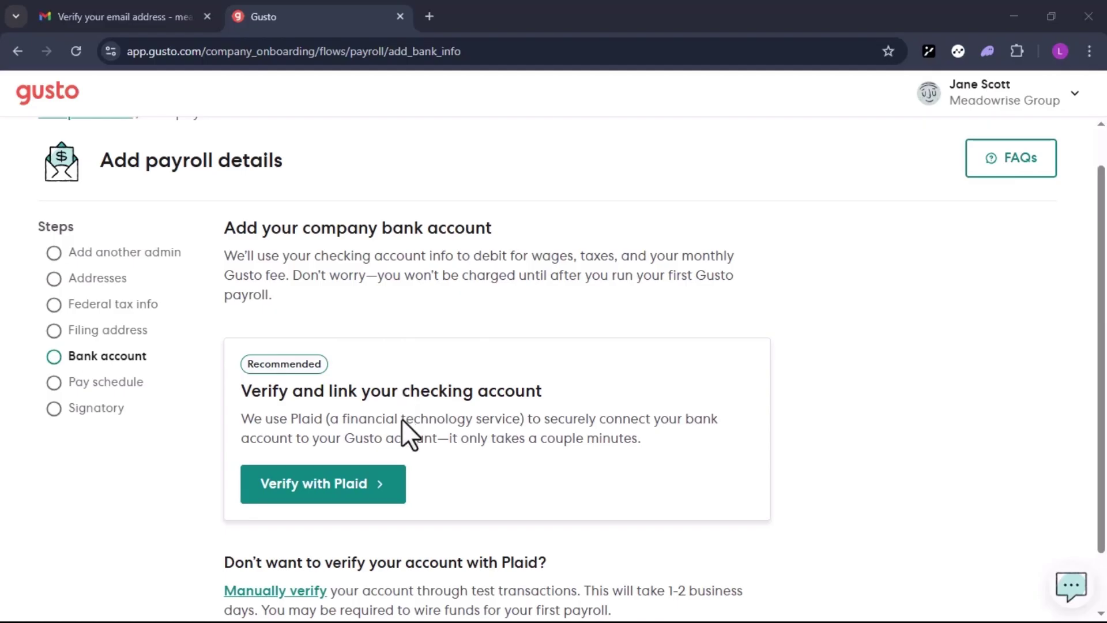
pyautogui.scroll(-1, 402, 419)
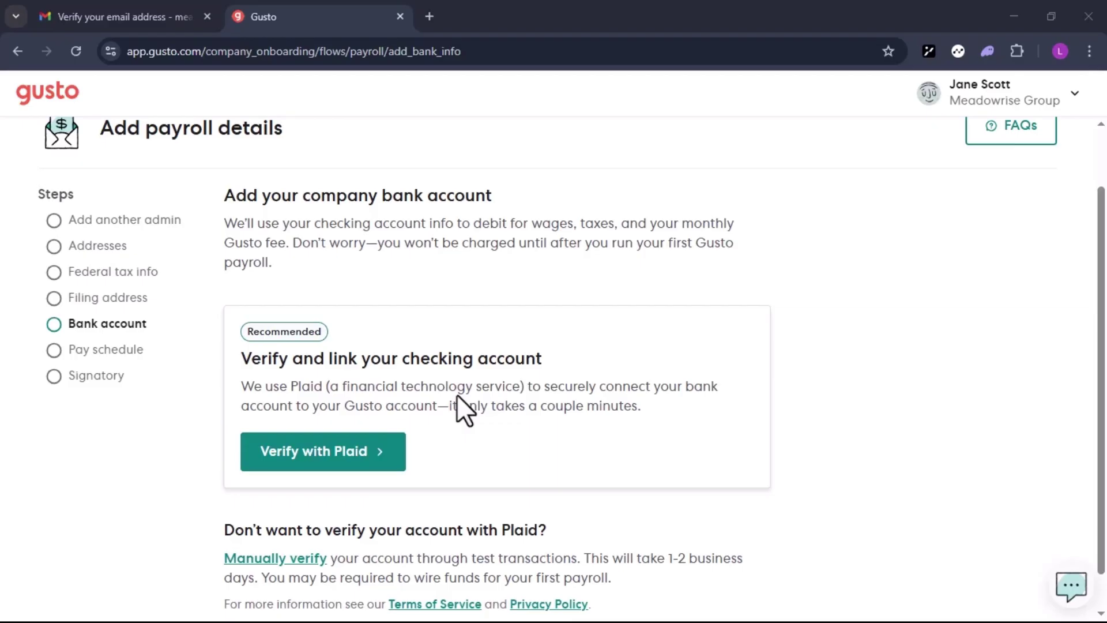
pyautogui.scroll(-1, 500, 420)
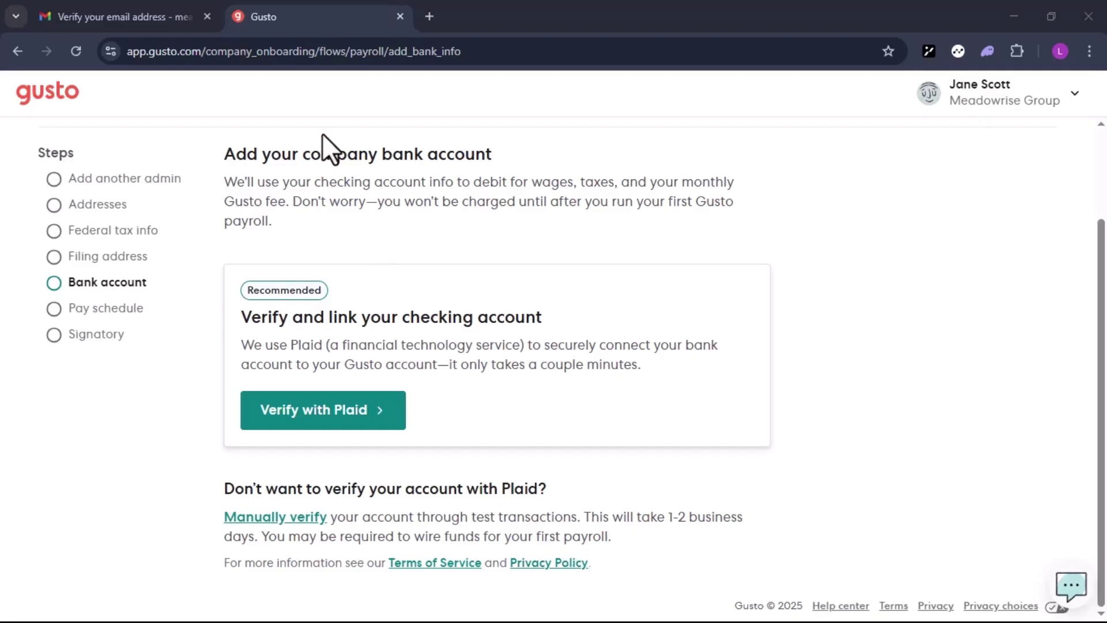
# - Review the recommended pay schedule, its first pay date and payroll deadline, and the reasons for the recommendation
pyautogui.click(98, 311)
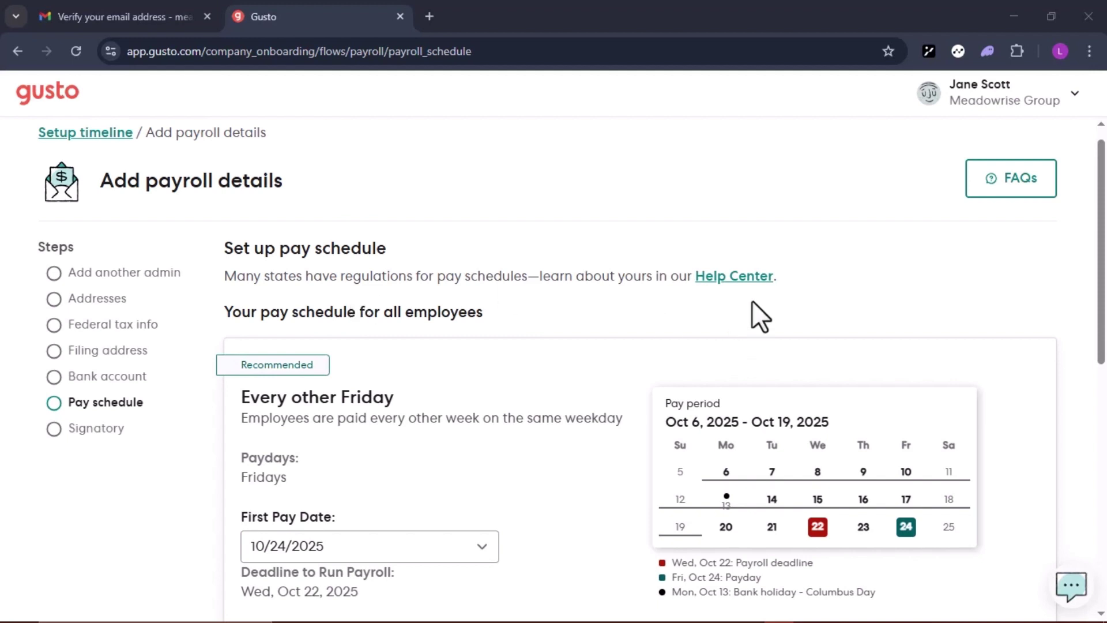
pyautogui.scroll(-1, 344, 307)
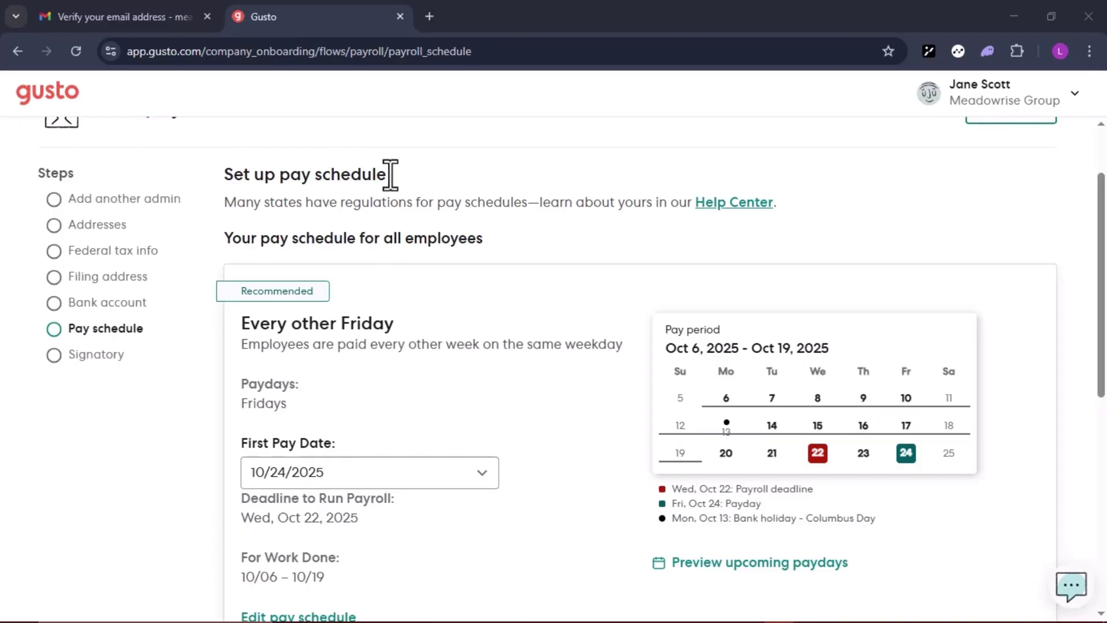
pyautogui.scroll(-2, 346, 260)
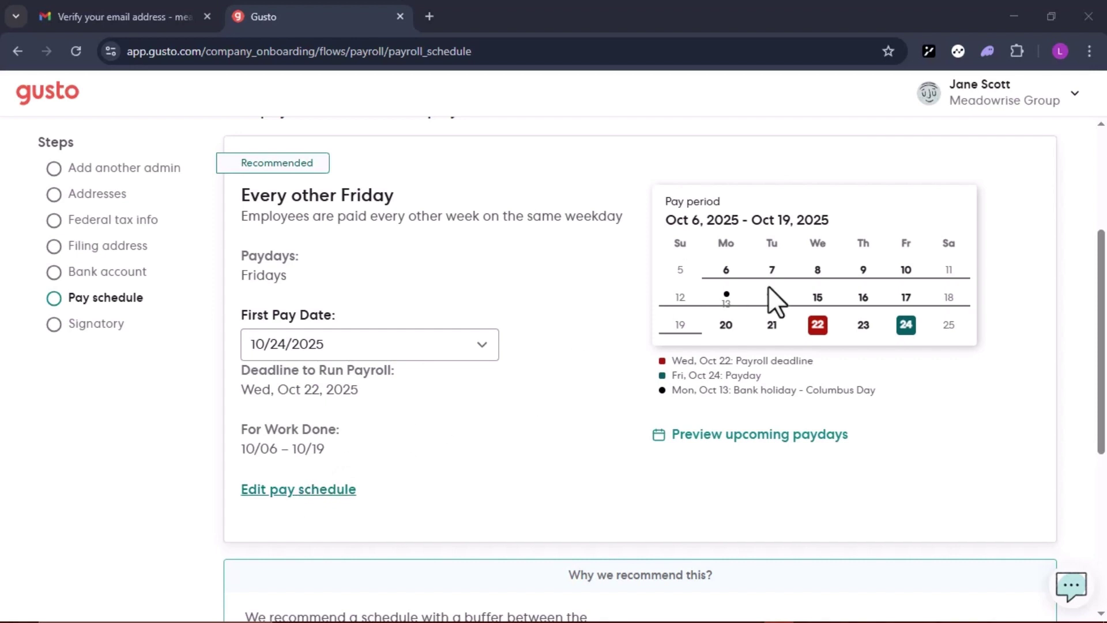
pyautogui.scroll(1, 795, 294)
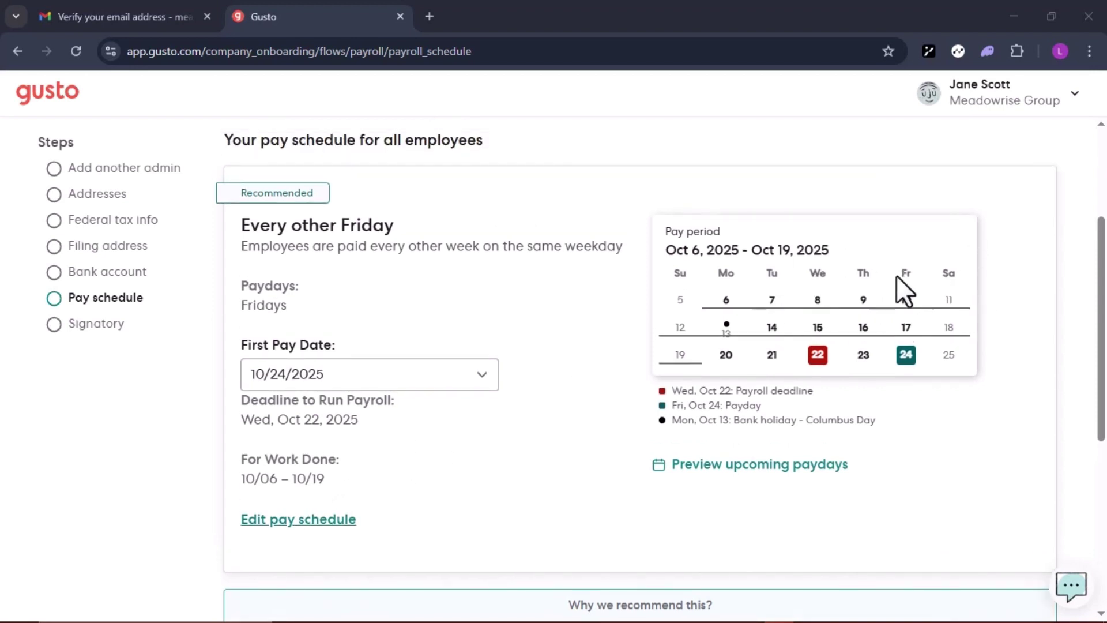
pyautogui.scroll(-5, 242, 299)
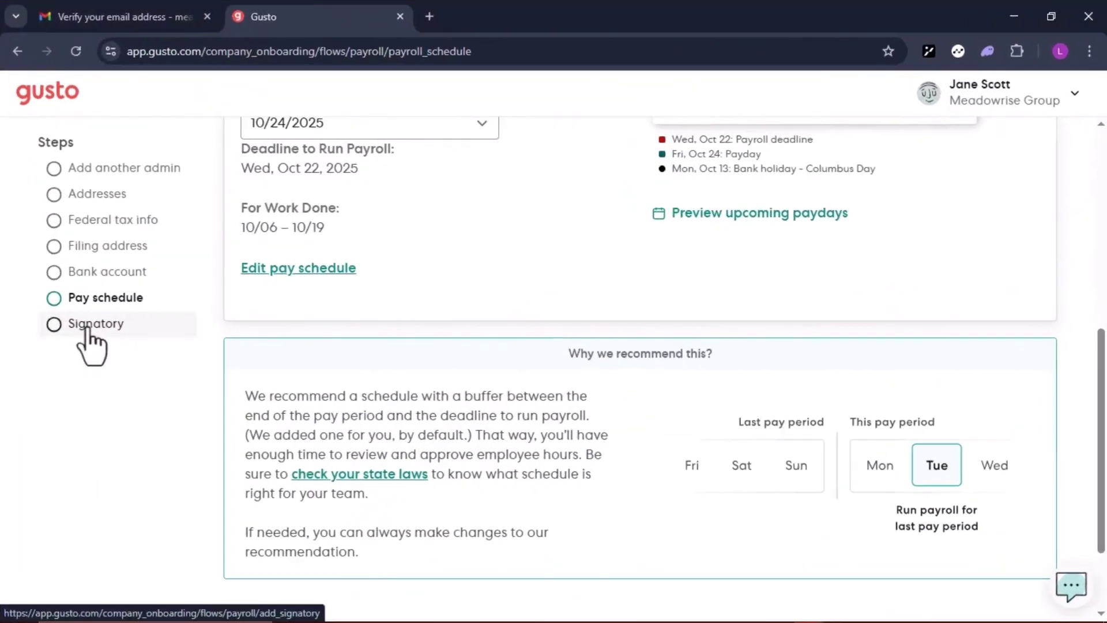
# - Review the signatory's personal details and home address fields in the Signatory step
pyautogui.click(89, 323)
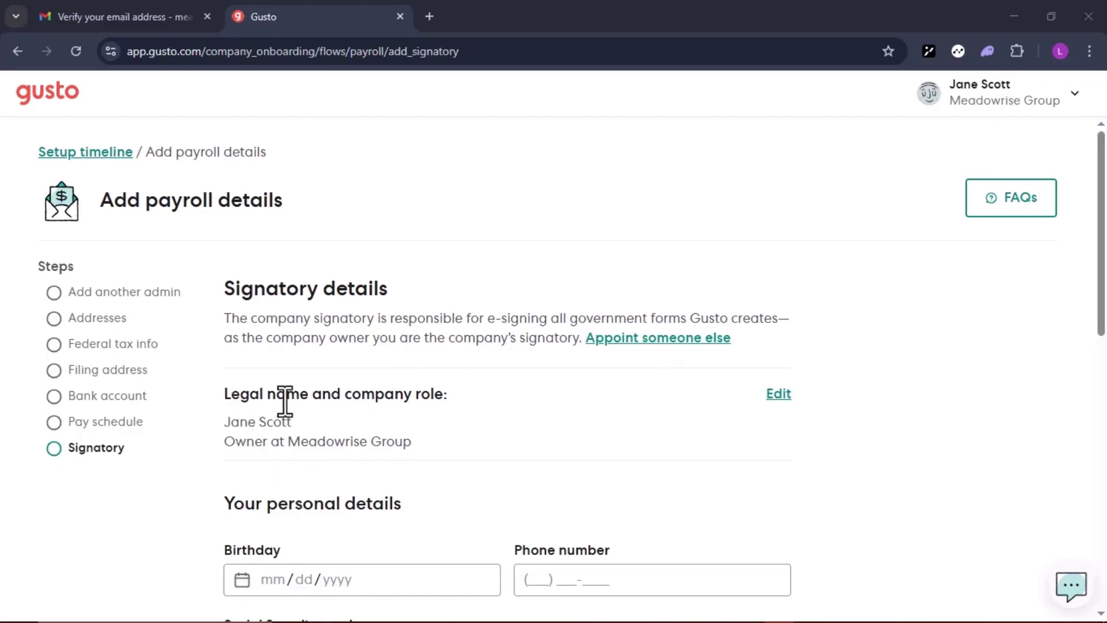
pyautogui.scroll(-4, 367, 485)
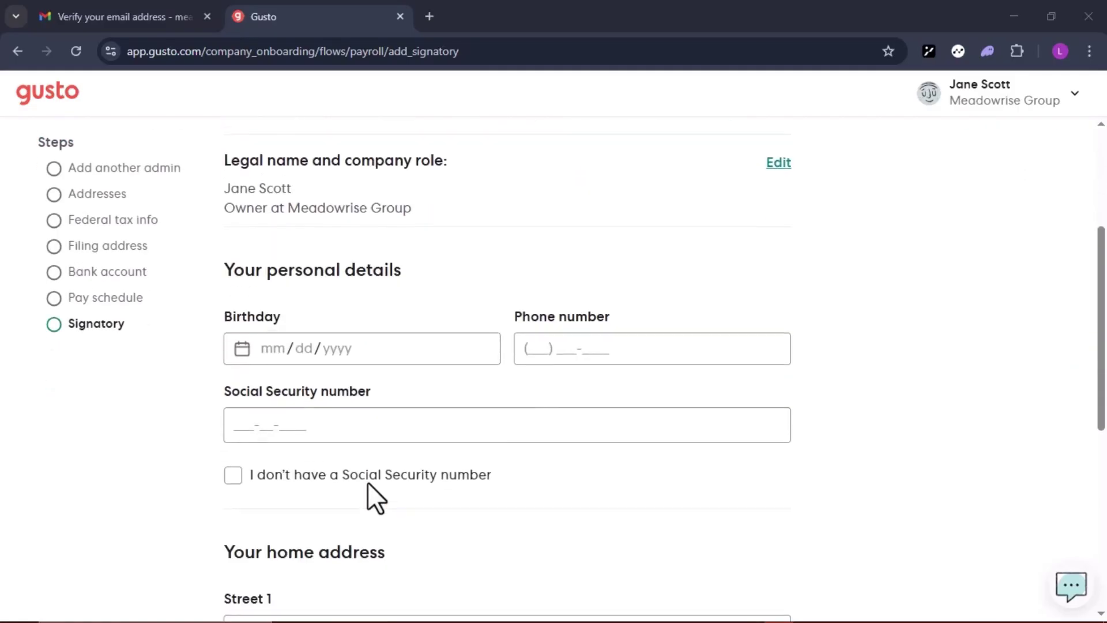
pyautogui.scroll(-1, 396, 428)
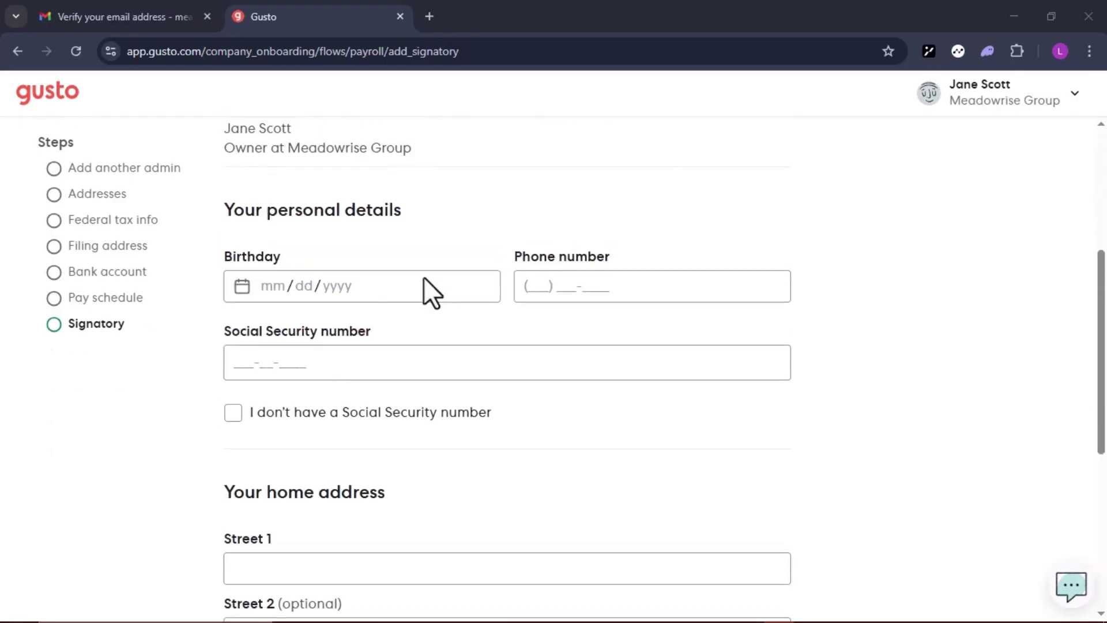
pyautogui.scroll(-2, 358, 438)
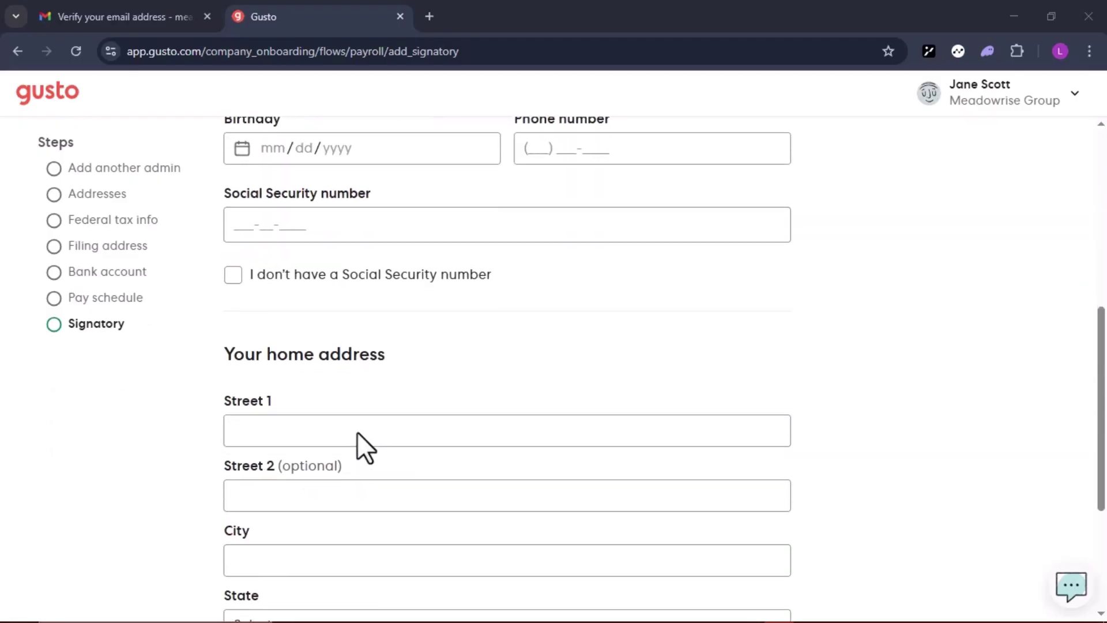
pyautogui.scroll(-3, 385, 425)
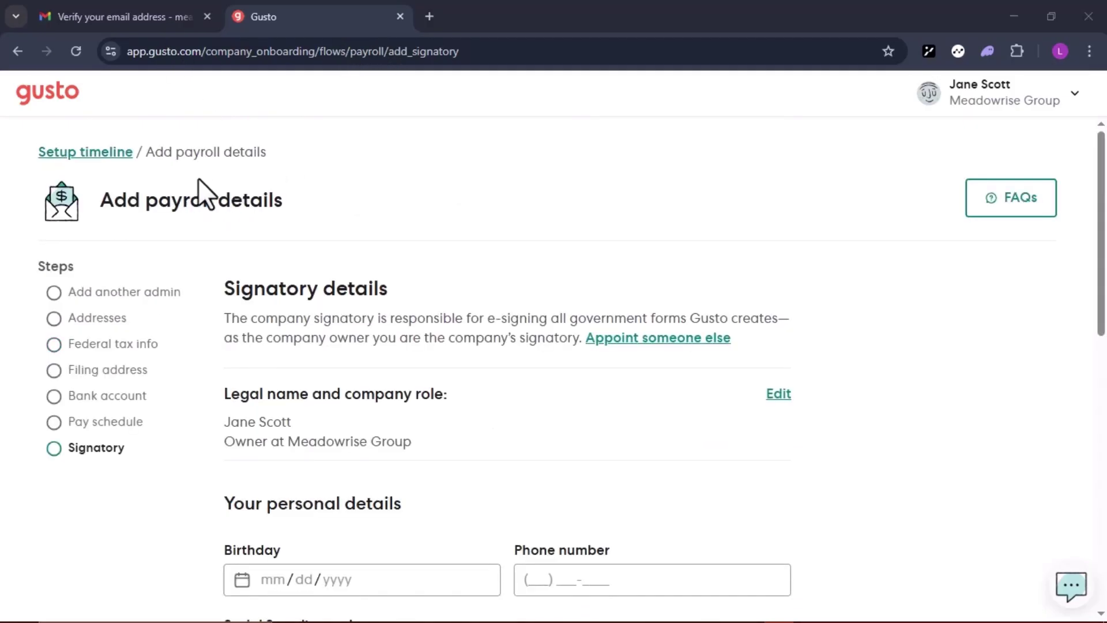
# - Return to the payroll setup timeline and examine the form for adding a team member to the company's people
pyautogui.click(109, 173)
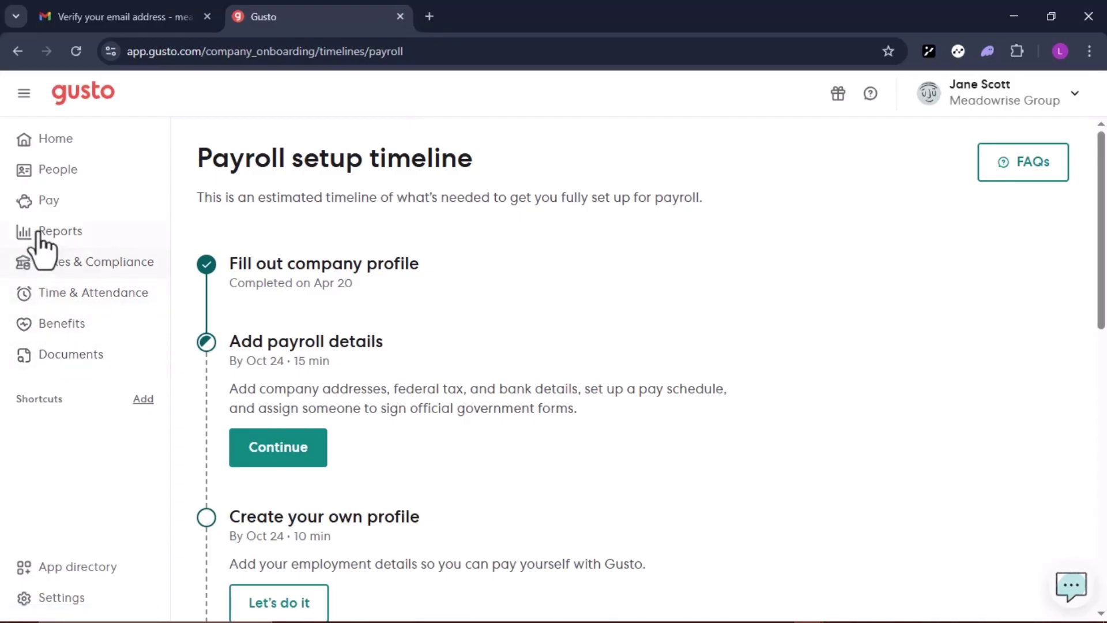
pyautogui.click(54, 179)
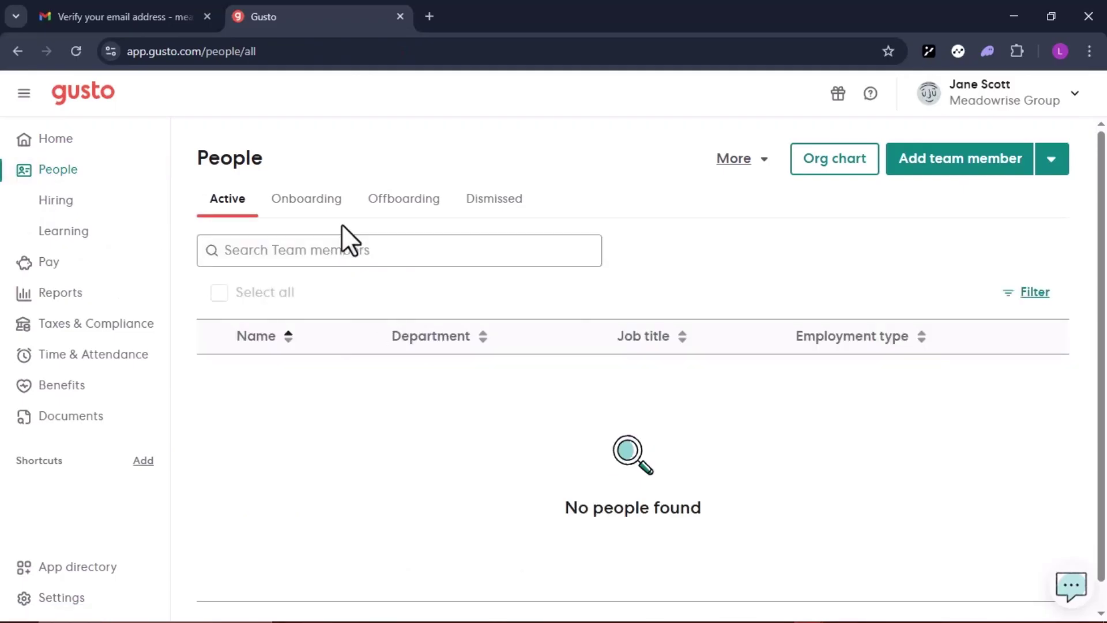
pyautogui.click(960, 159)
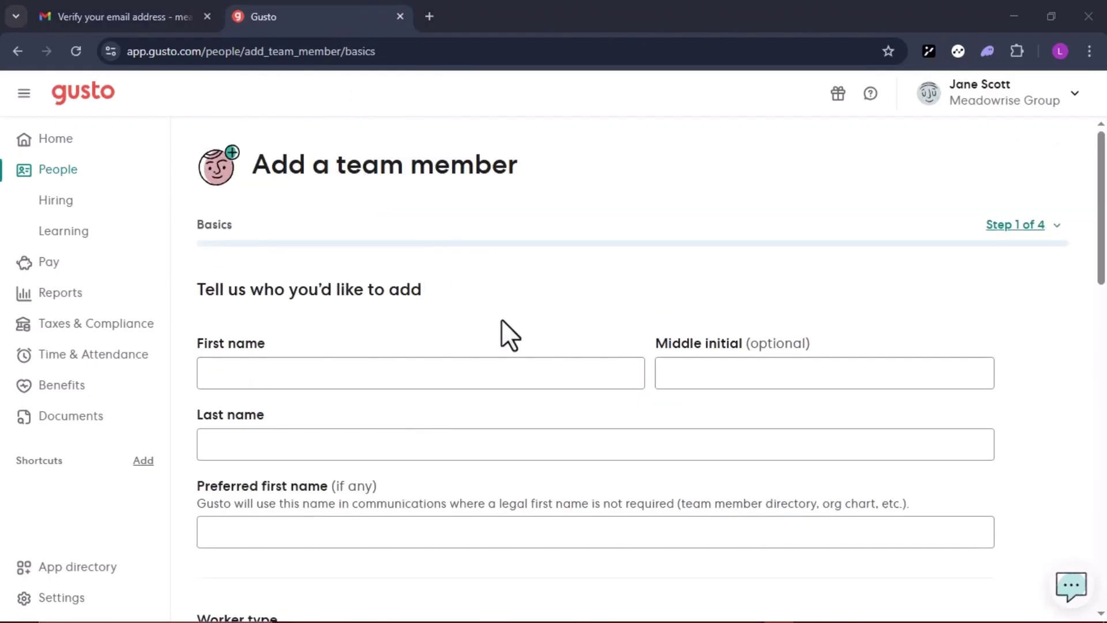
pyautogui.scroll(-6, 500, 320)
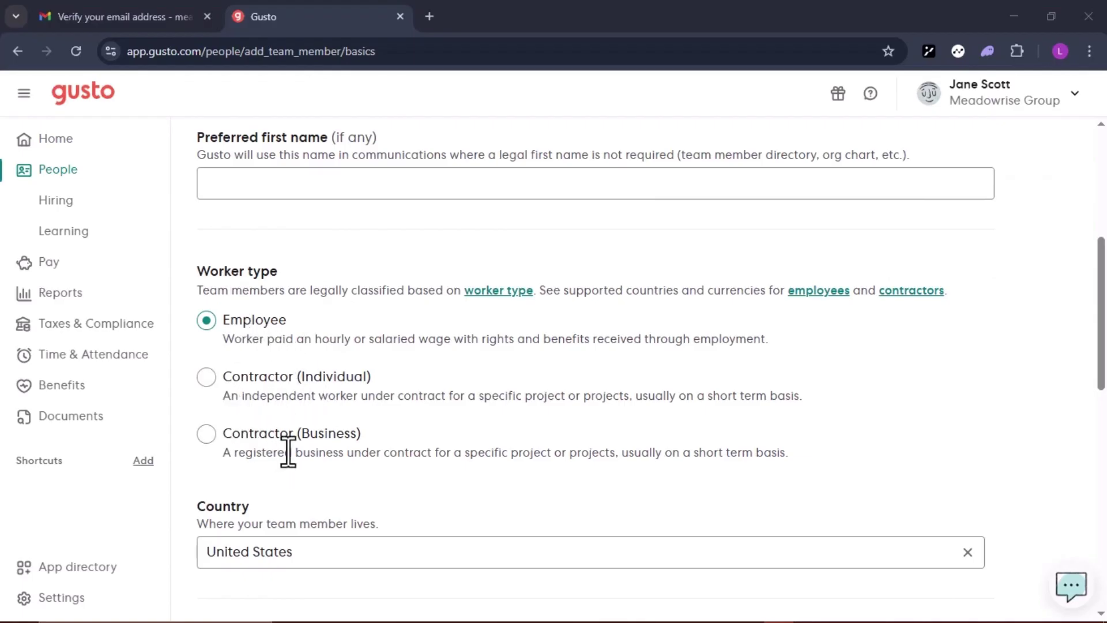
pyautogui.scroll(-2, 286, 451)
pyautogui.scroll(-1, 445, 459)
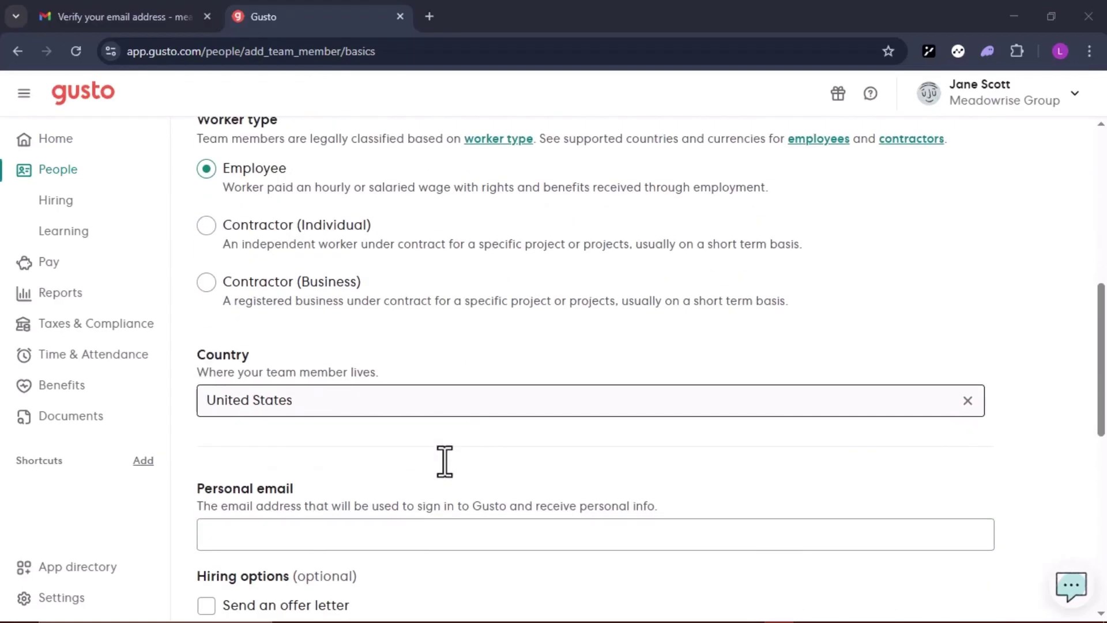
pyautogui.scroll(-3, 412, 398)
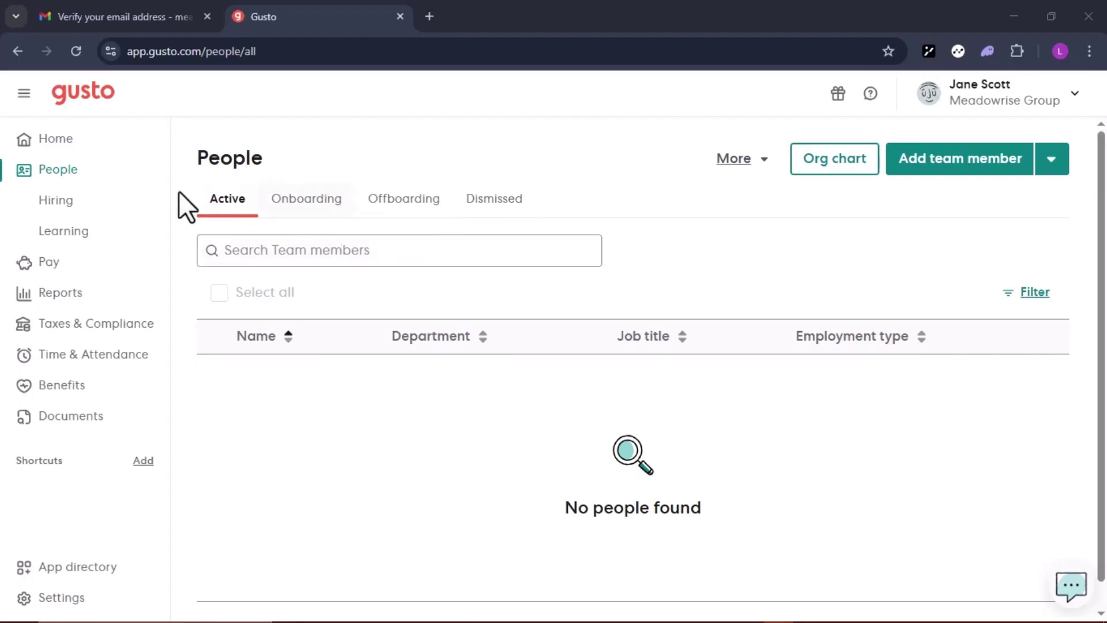
# - Look through the Pay and the Taxes & Compliance sections for their available pages
pyautogui.click(46, 264)
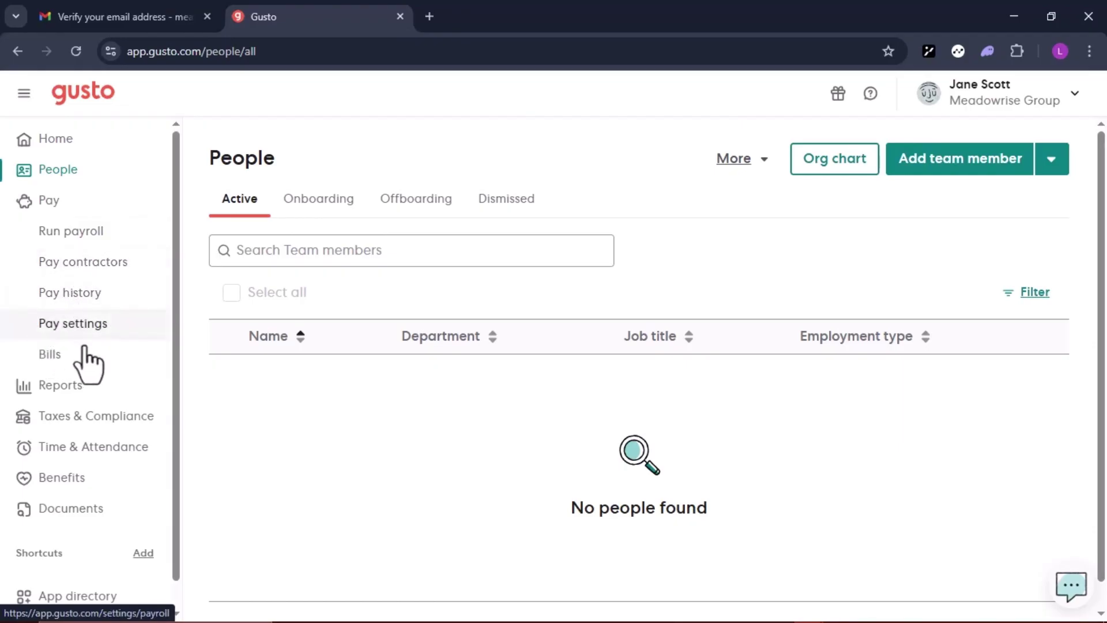
pyautogui.scroll(-1, 49, 404)
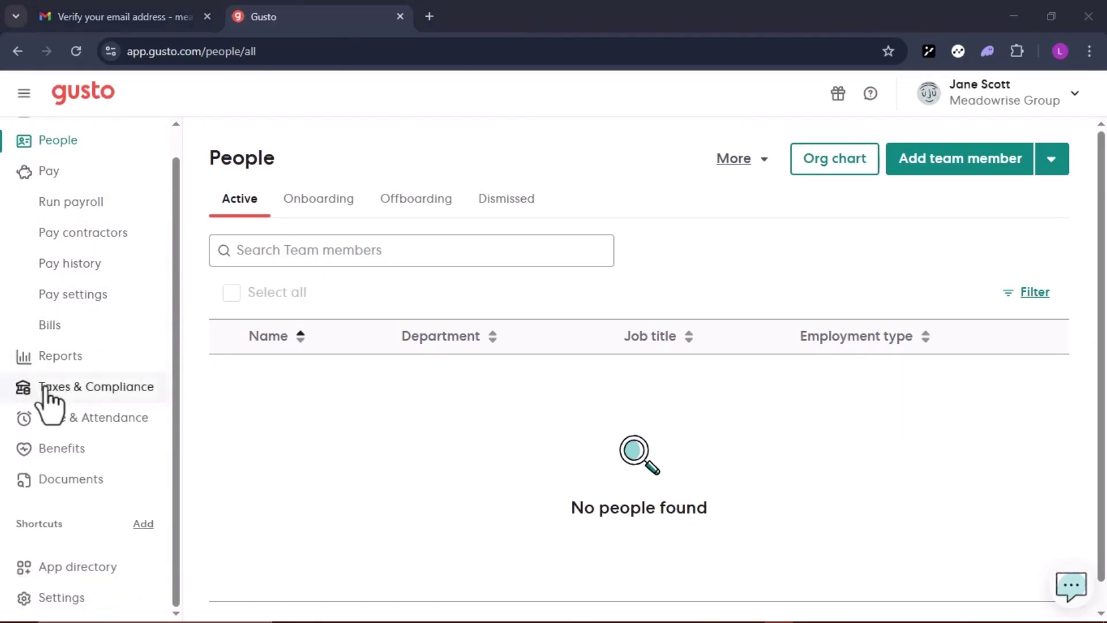
pyautogui.click(45, 390)
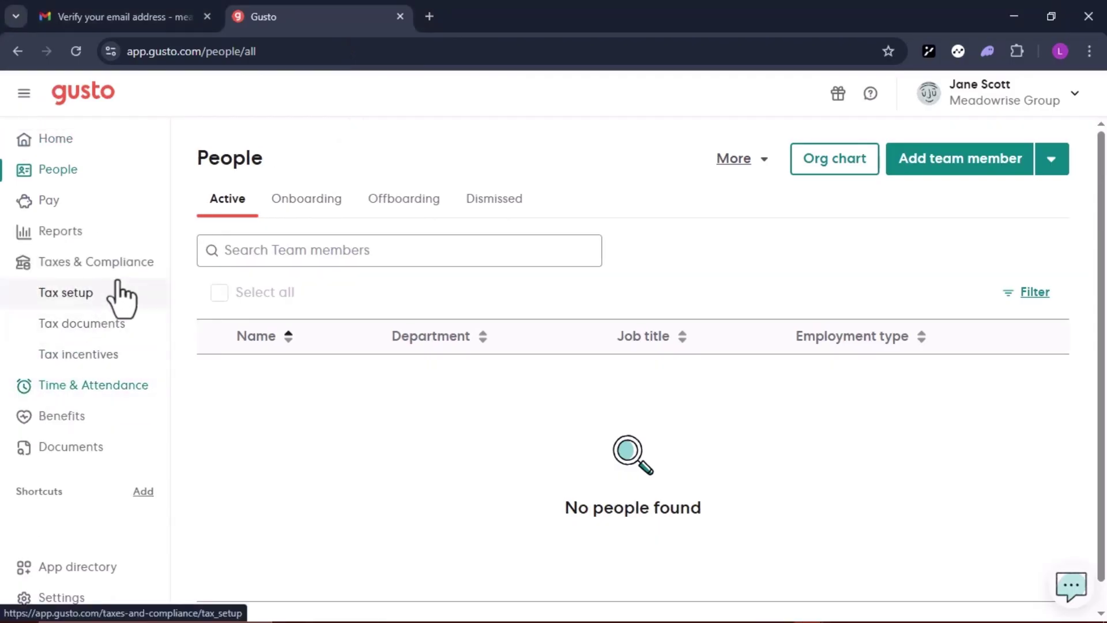